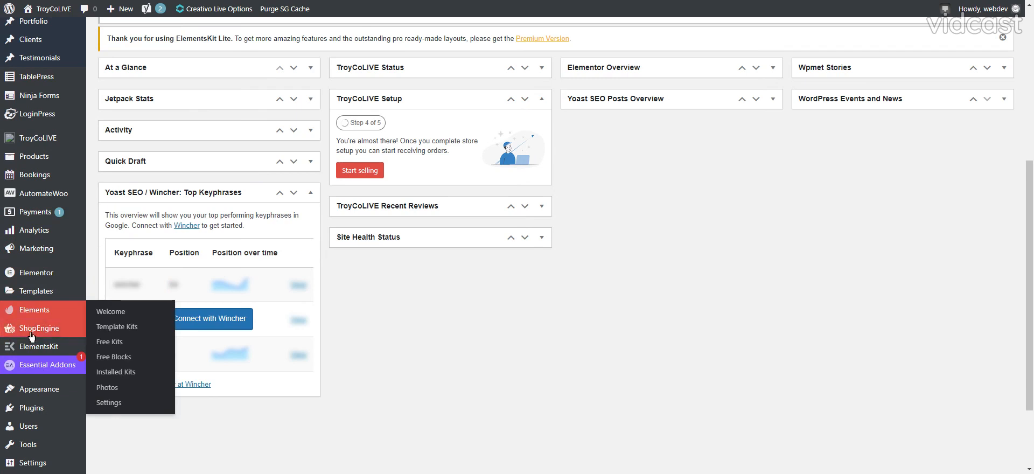
Create a new Ninja Forms form from the Blank Form template.
mouse_move(38, 357)
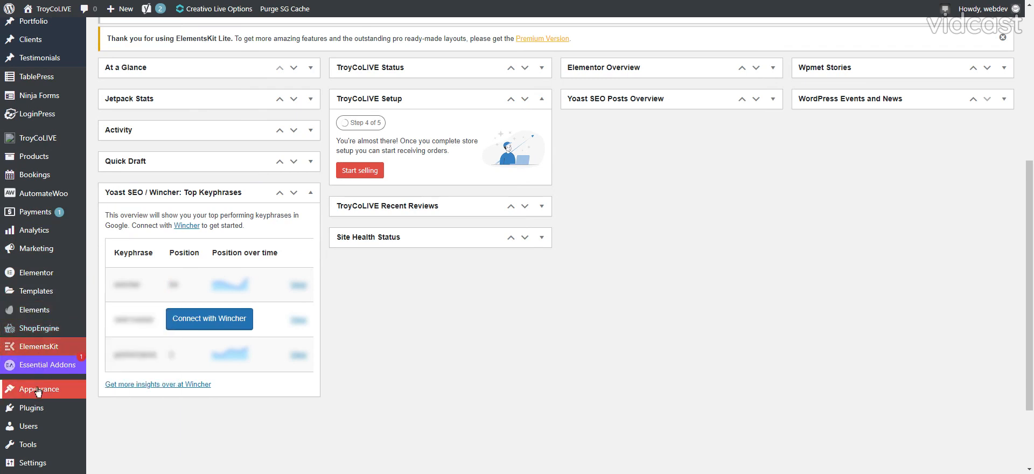
mouse_move(25, 314)
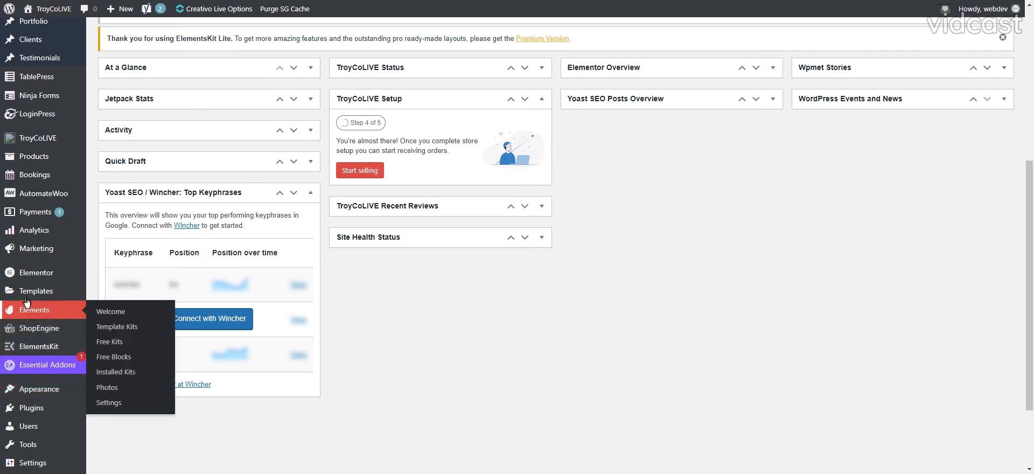
mouse_move(24, 100)
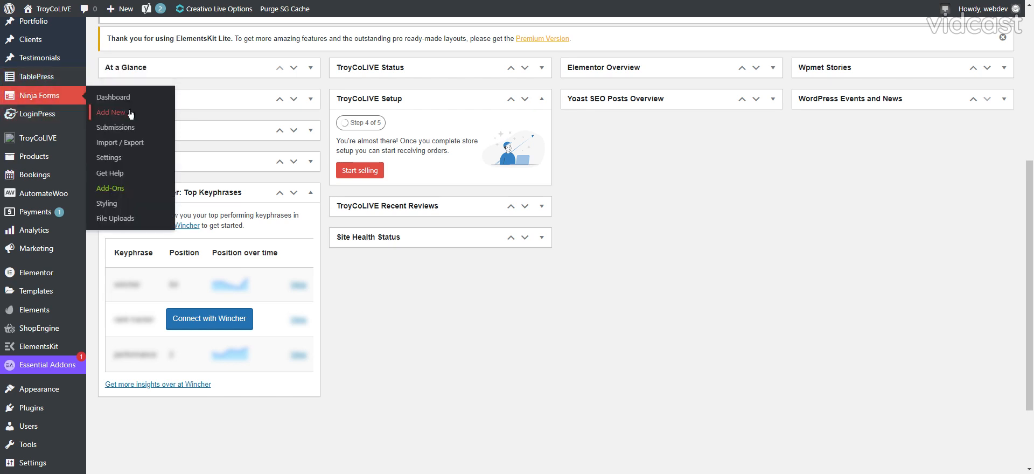
click(111, 113)
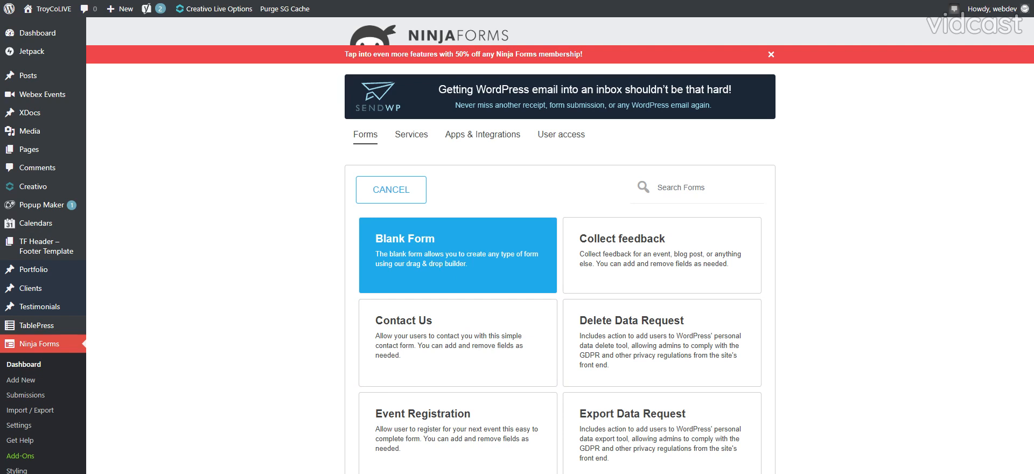
click(437, 265)
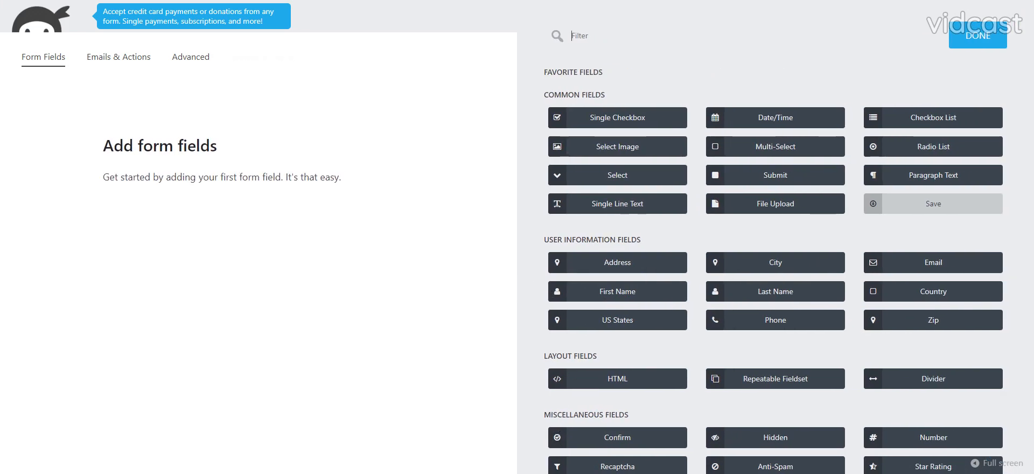
Add First Name and Last Name fields to the form and arrange them side by side in one row.
click(619, 293)
click(769, 294)
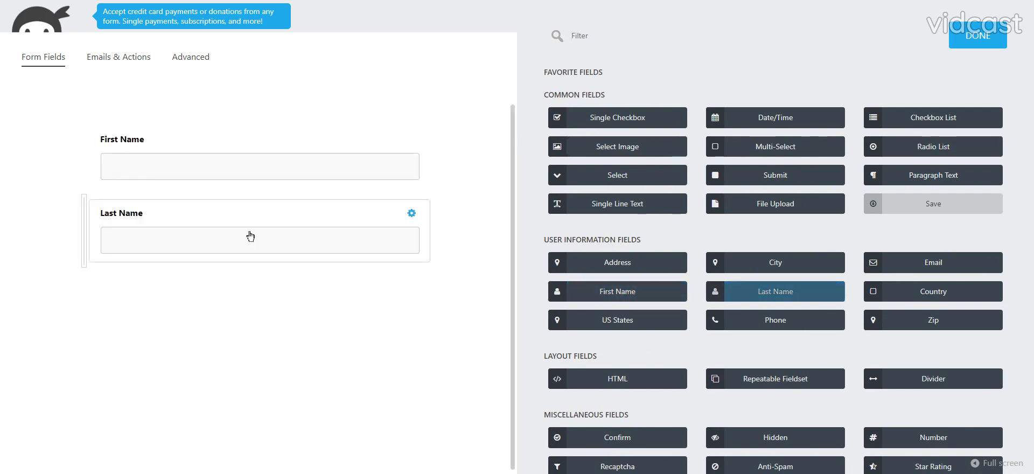
drag(252, 233, 429, 174)
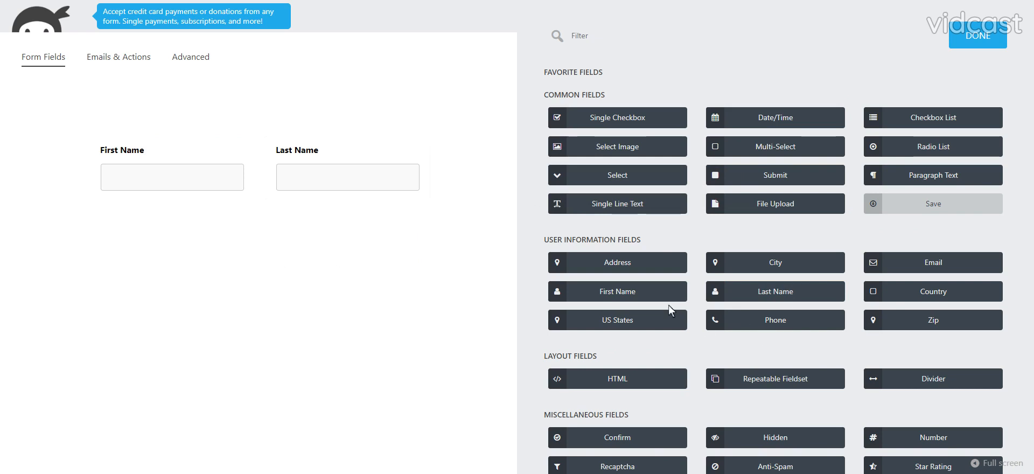
Add Phone, Single Line Text and Email fields, placing Email to the left of Phone in the same row.
drag(915, 260, 911, 261)
click(734, 327)
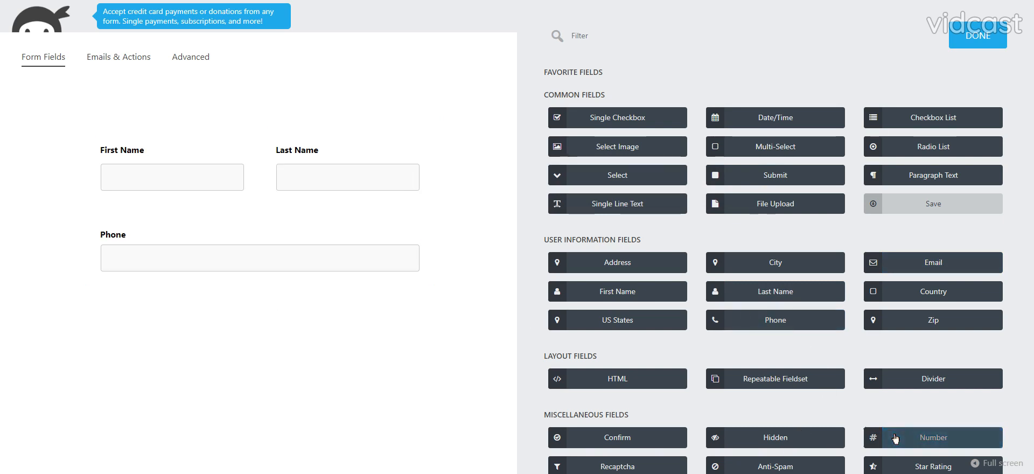
click(596, 210)
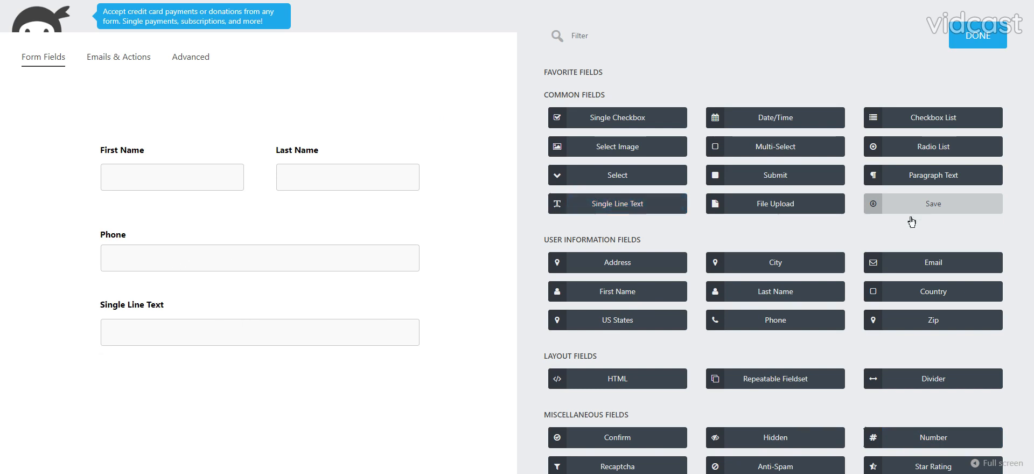
click(909, 269)
drag(340, 404, 84, 248)
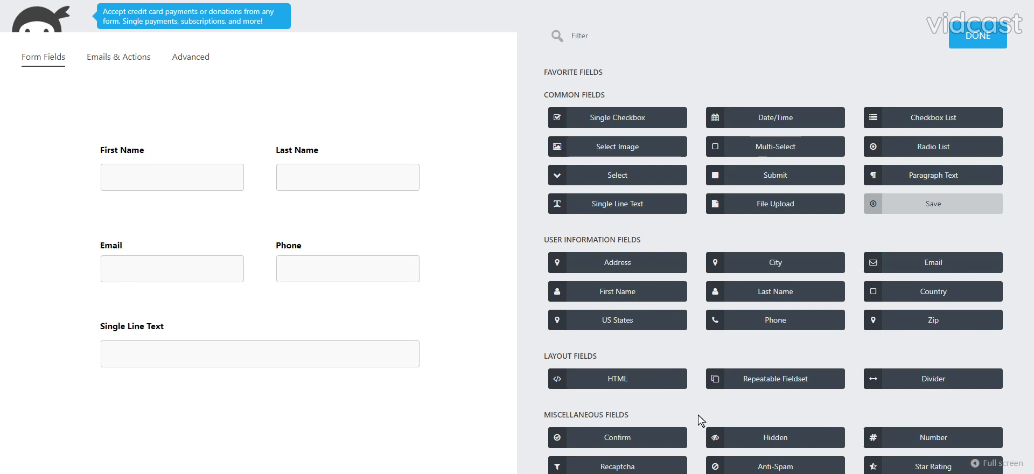
Add a Number field to the left of the Single Line Text field, labelled Age, with minimum 1 and maximum 199.
click(902, 437)
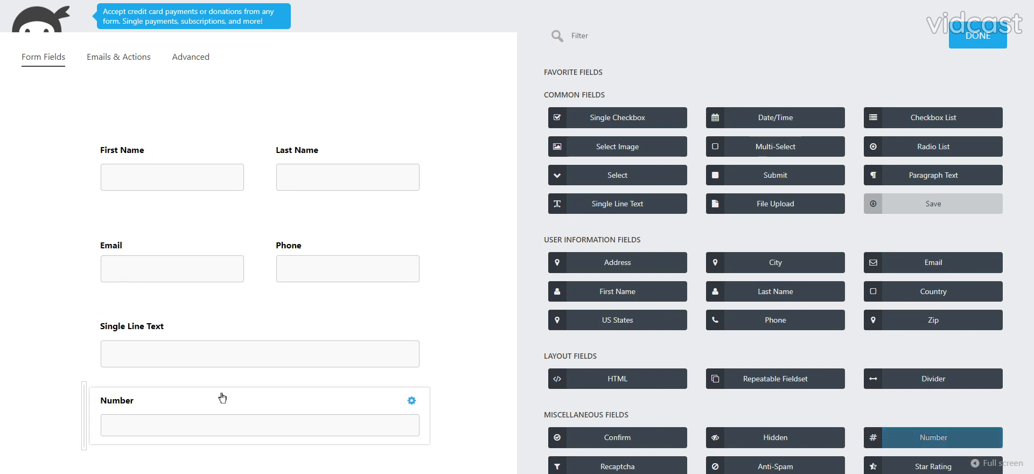
drag(221, 398, 92, 361)
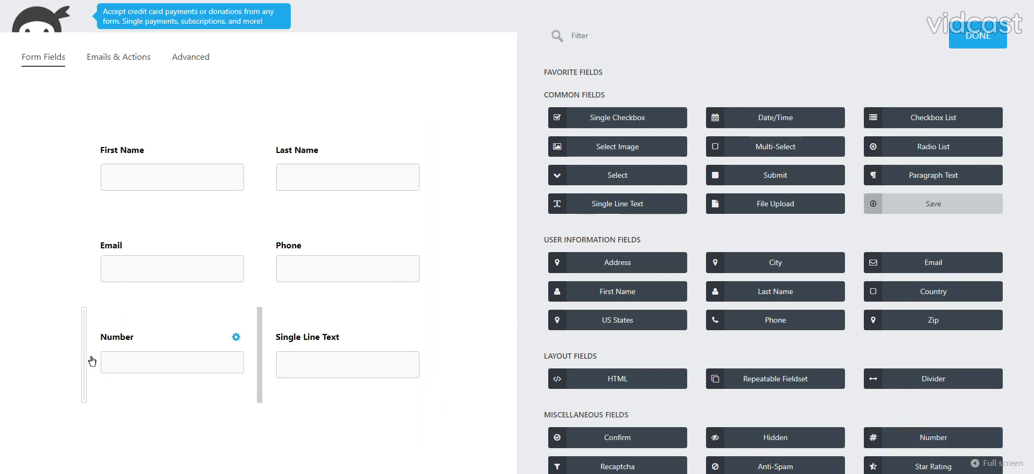
click(125, 337)
click(568, 111)
key(ctrl+a)
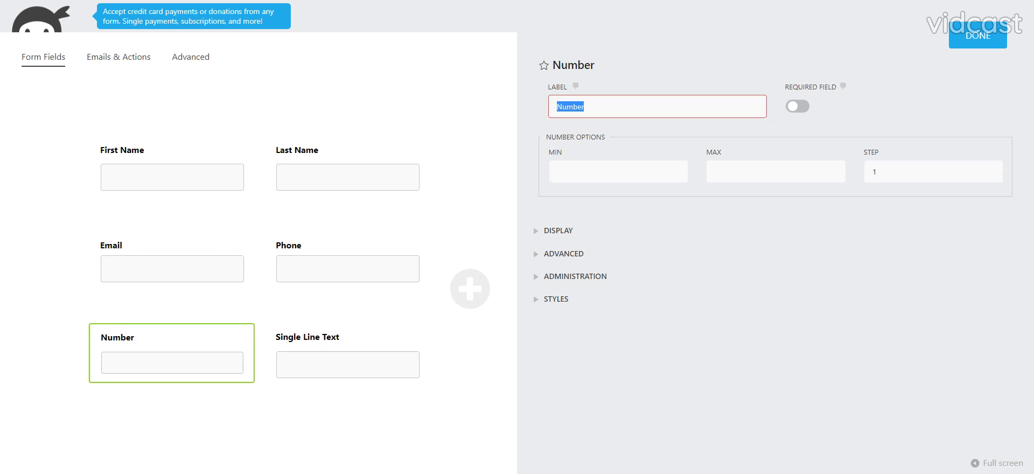
text(Age)
key(Tab)
text(1)
key(Tab)
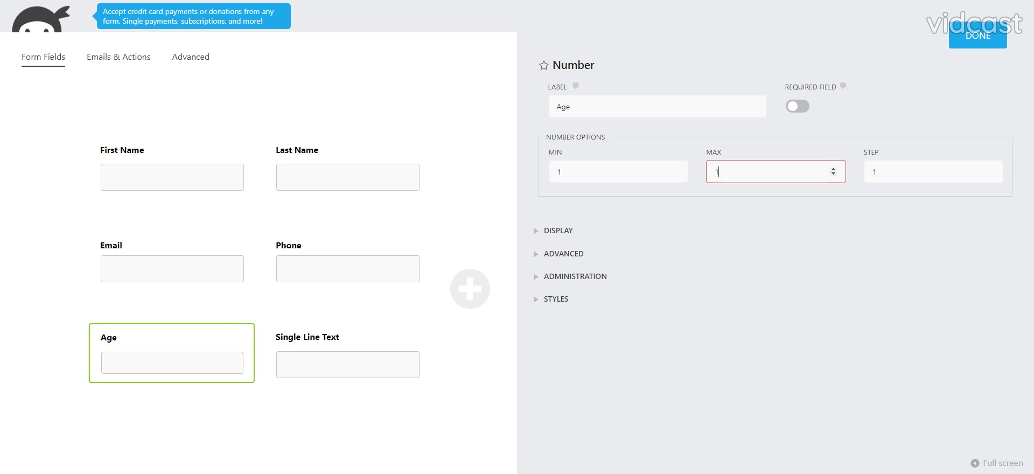
click(970, 45)
Change the label of the Single Line Text field beside Age to Occupation.
click(579, 367)
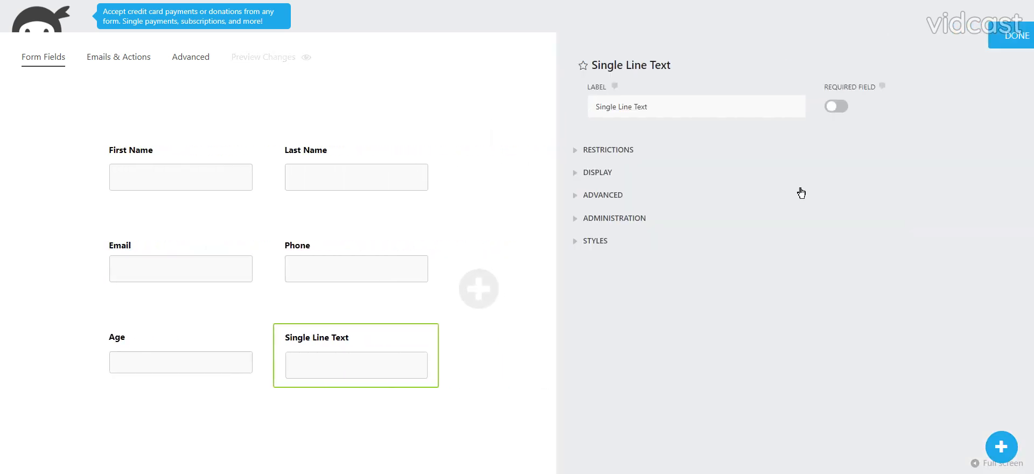
drag(551, 108, 609, 107)
text(Occupation)
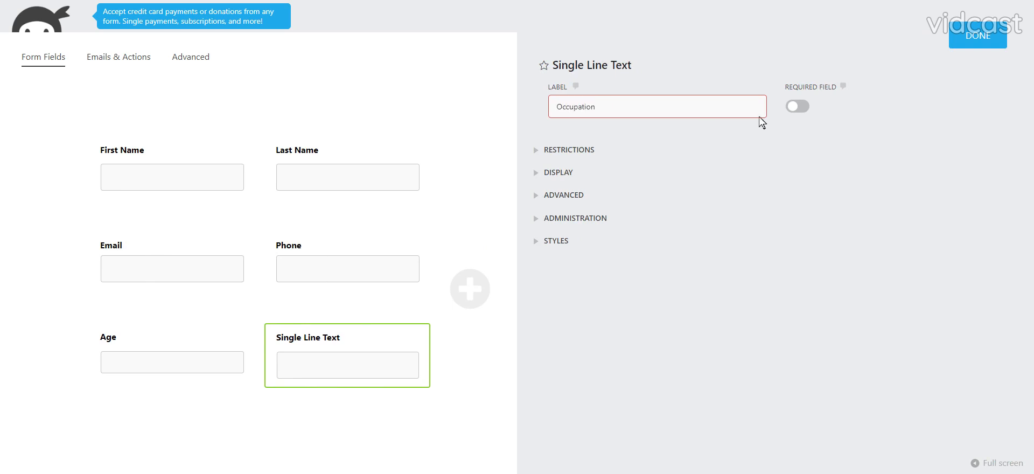
click(978, 35)
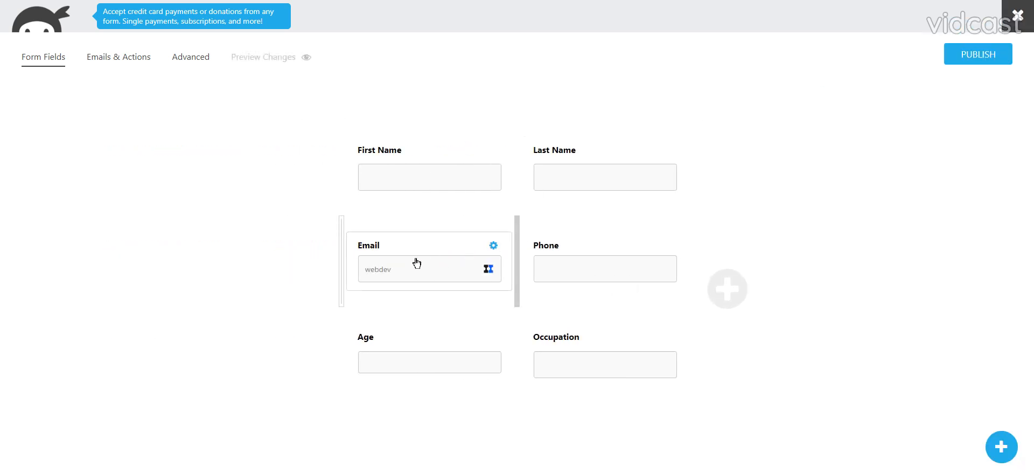
Make the Email field required.
click(416, 263)
click(797, 106)
click(955, 45)
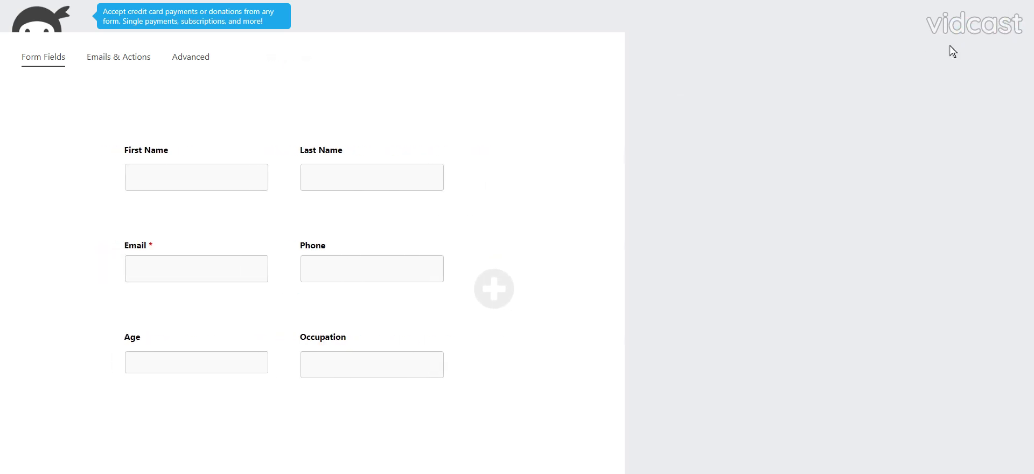
Give the Phone field the description "optional" in its display settings.
click(602, 278)
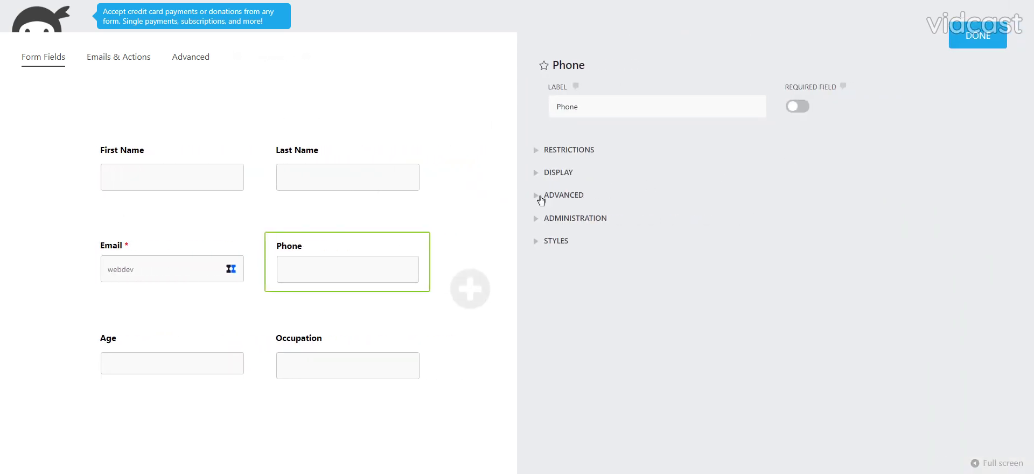
click(555, 174)
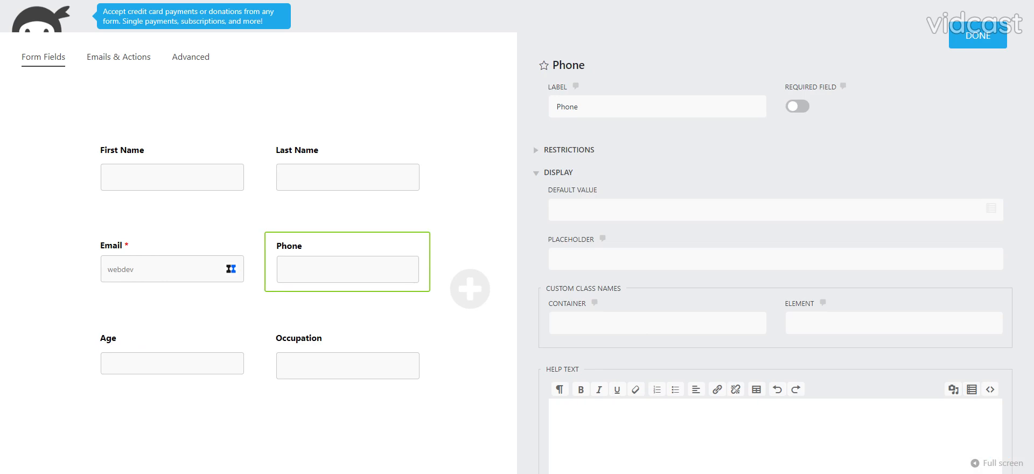
scroll(596, 398, down, 5)
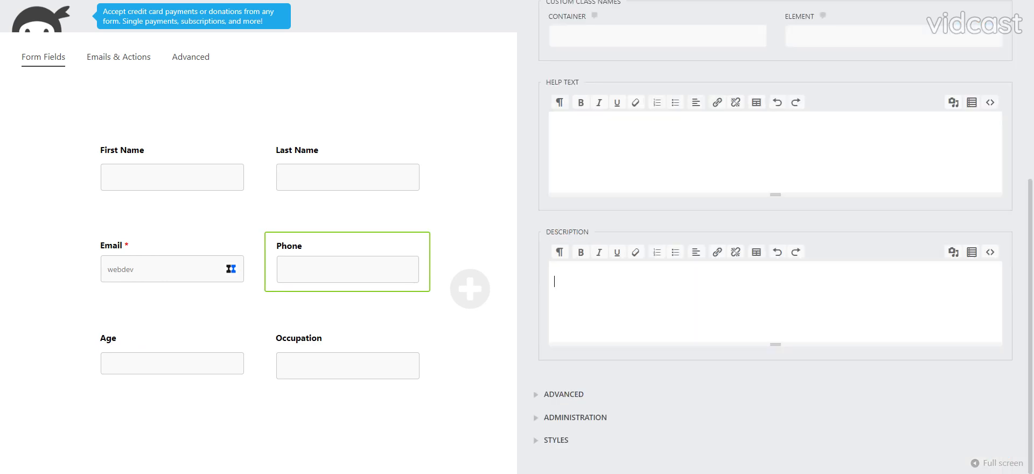
text(optional)
scroll(771, 210, up, 5)
click(977, 37)
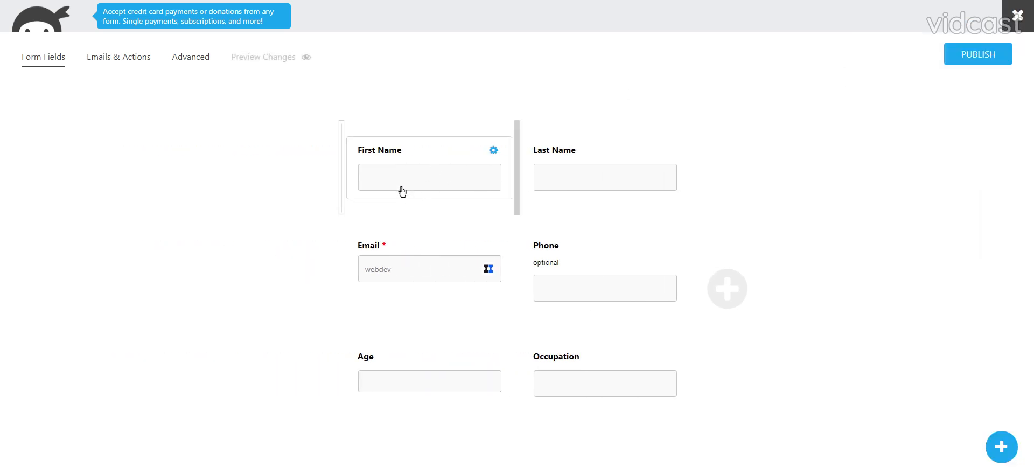
Make the First Name and Last Name fields required.
click(402, 191)
click(792, 108)
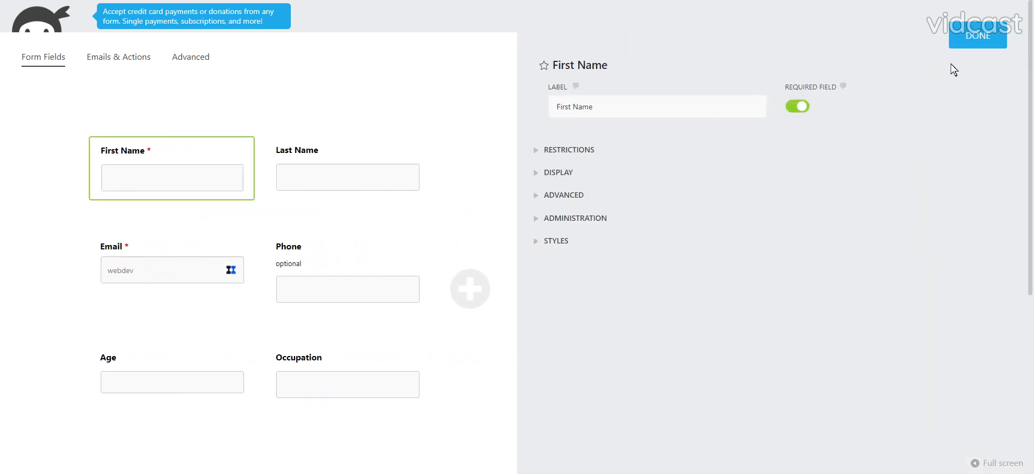
click(967, 49)
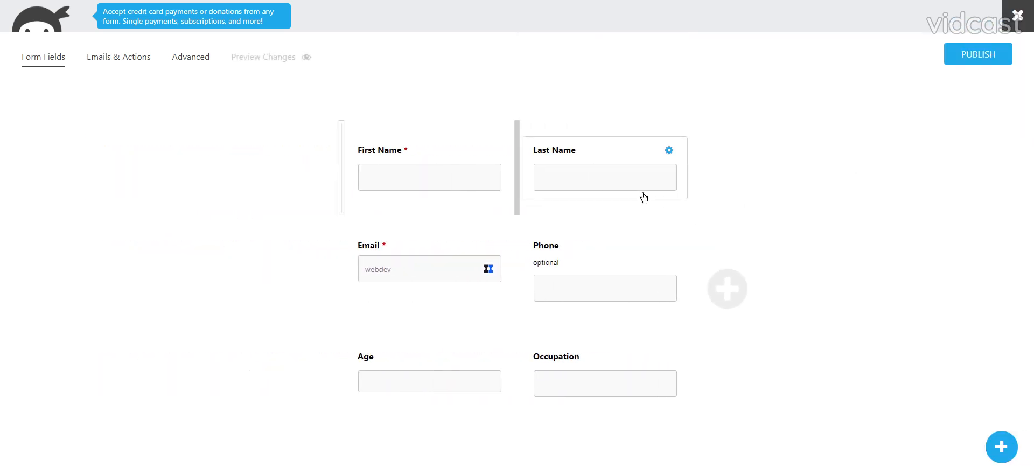
click(644, 197)
click(794, 106)
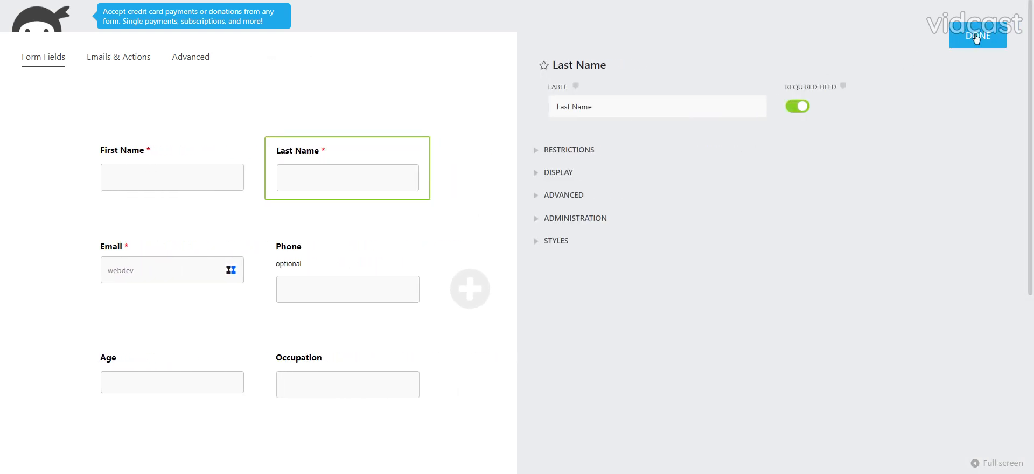
click(977, 37)
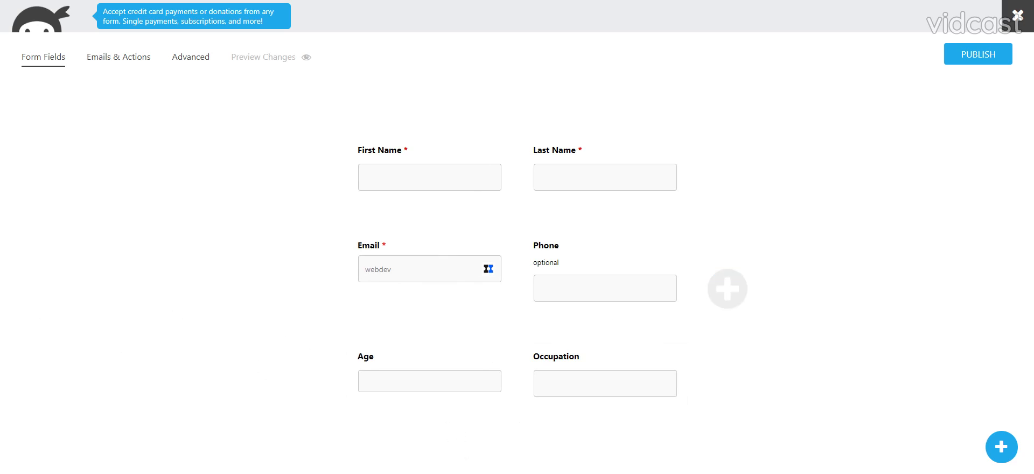
Add a full-width Single Line Text field below Age and Occupation, labelled "How did you hear about this workshop?".
click(1002, 447)
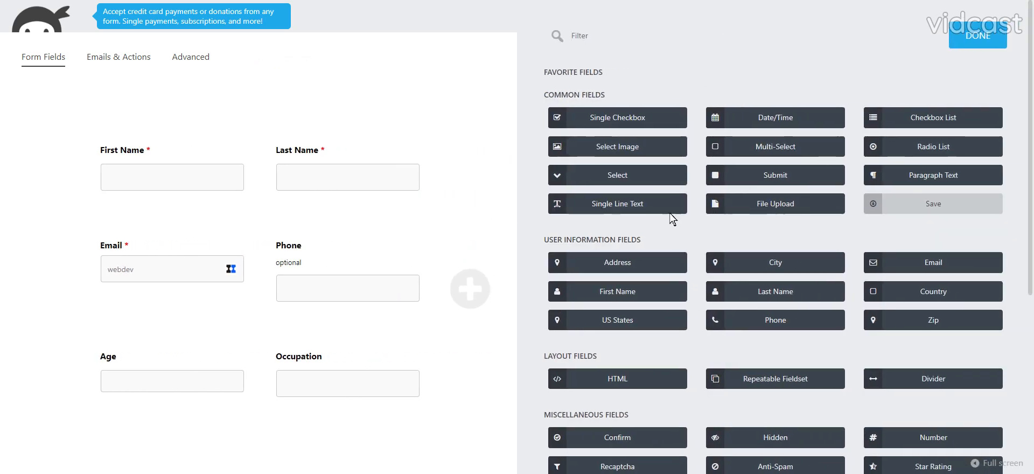
drag(600, 206, 386, 428)
scroll(324, 441, down, 1)
click(254, 416)
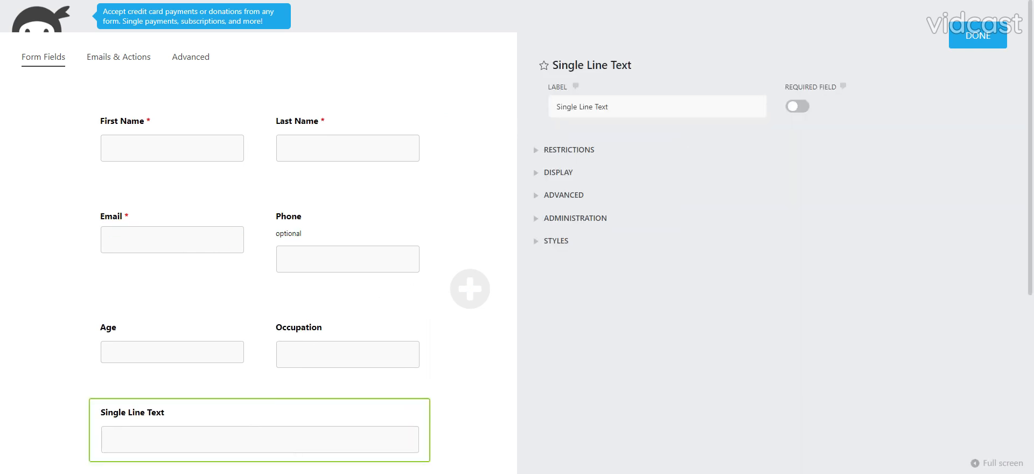
text(How did y)
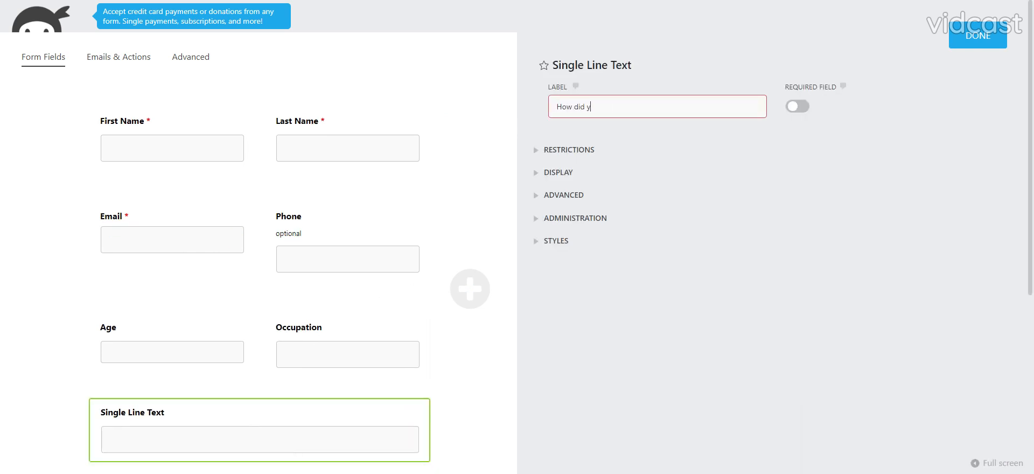
text(ou hear abo)
text(ut this workshpo)
click(956, 46)
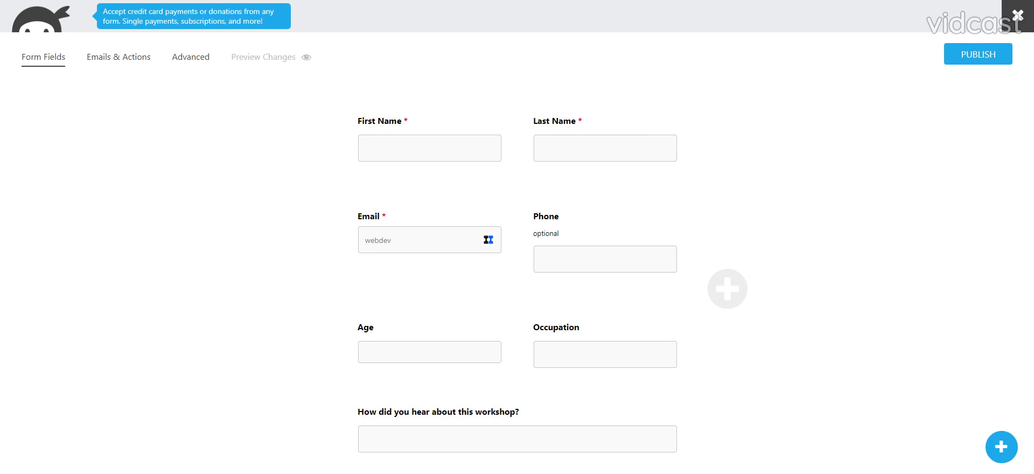
Add a Radio List field below the workshop referral question and set its container class to three-col-list.
click(990, 455)
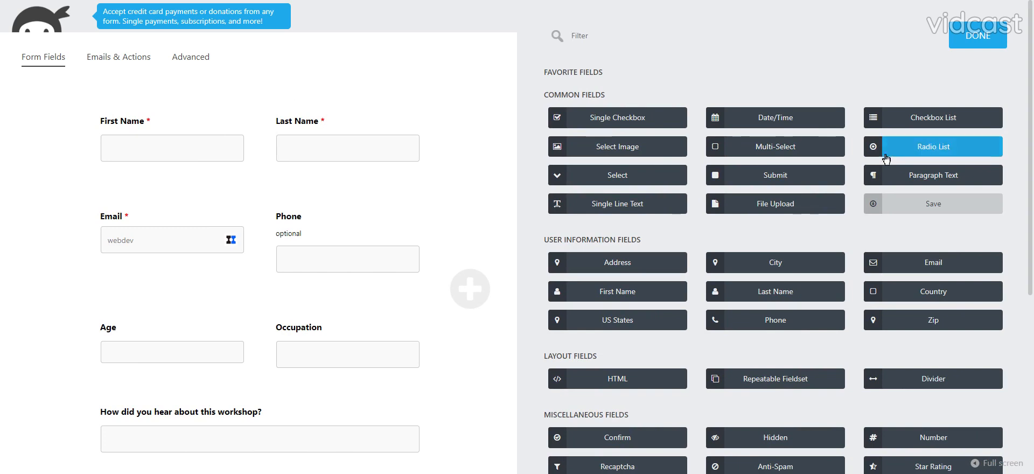
click(933, 146)
click(225, 386)
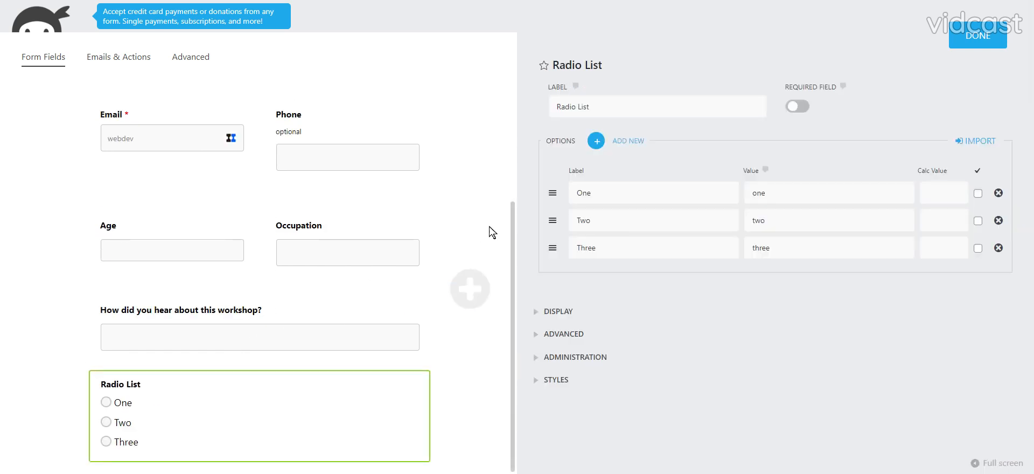
click(553, 316)
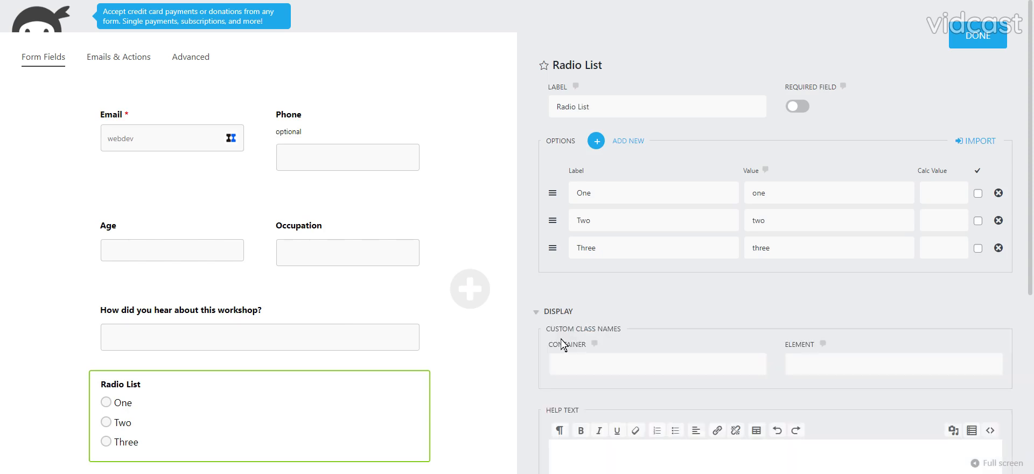
click(622, 364)
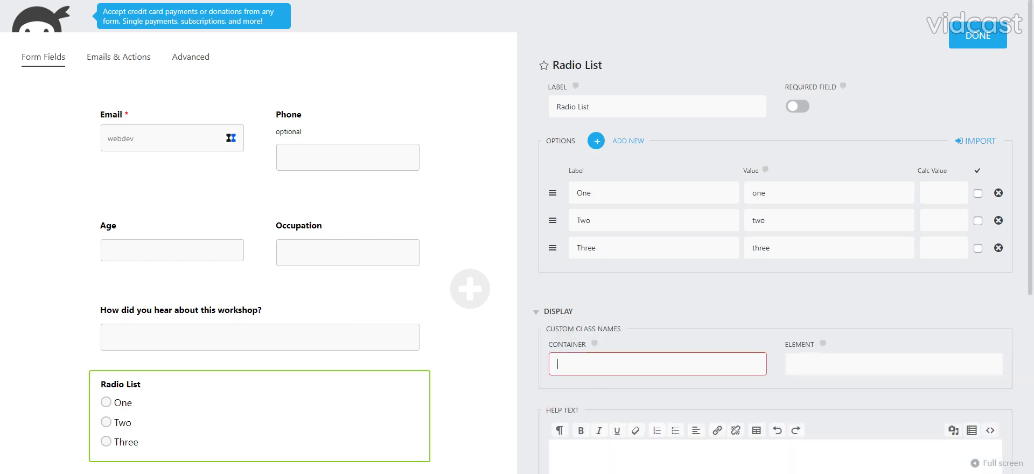
text(three-col-list)
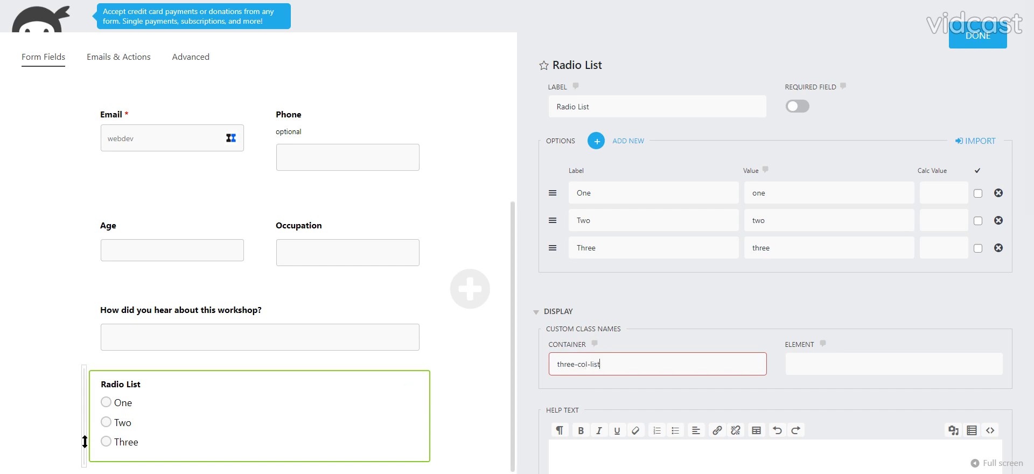
Label the radio list "What is your level of experience with social media?".
triple_click(581, 107)
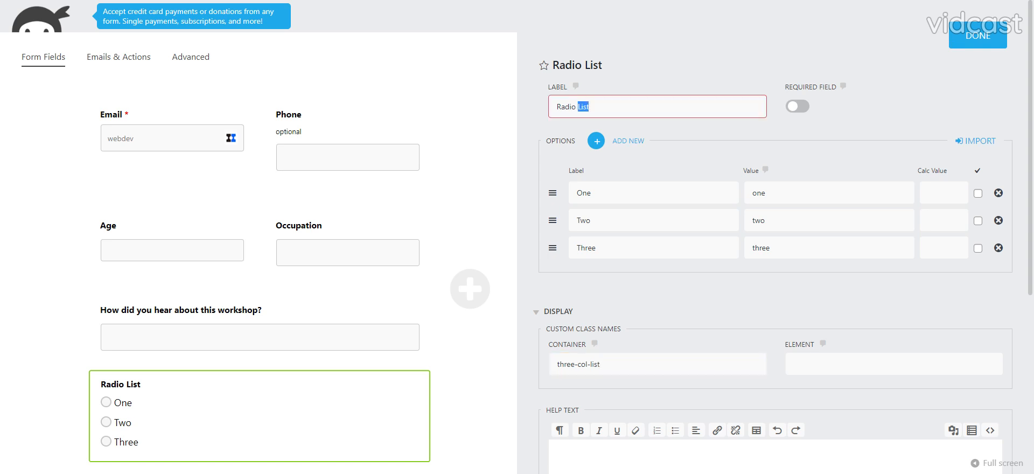
text(What is your level of expereicne with social mesia?)
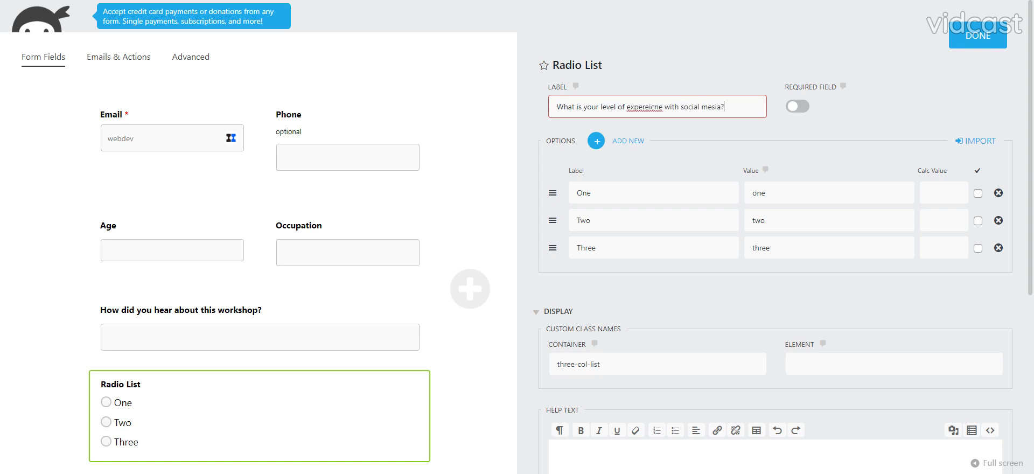
click(645, 107)
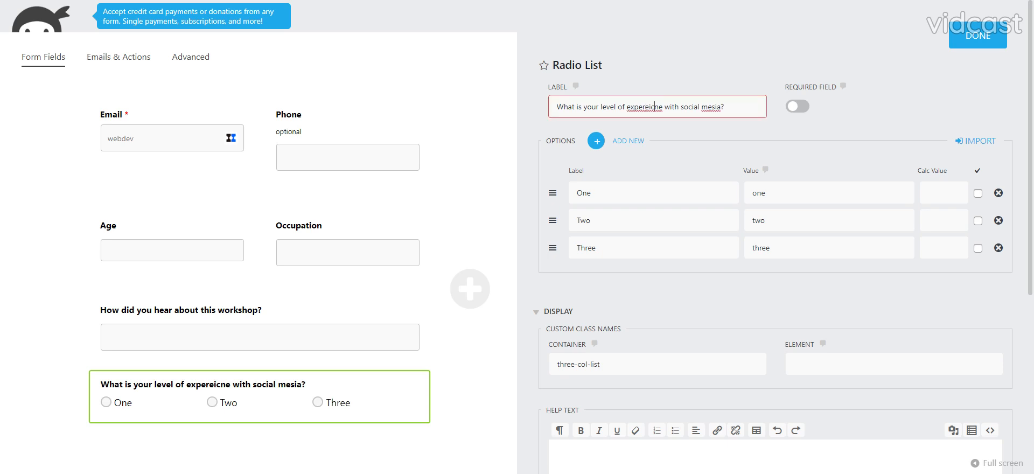
double_click(655, 107)
text(experience)
double_click(717, 108)
text(media)
Label the radio list's three options Beginner, Intermediate and Advanced.
double_click(573, 198)
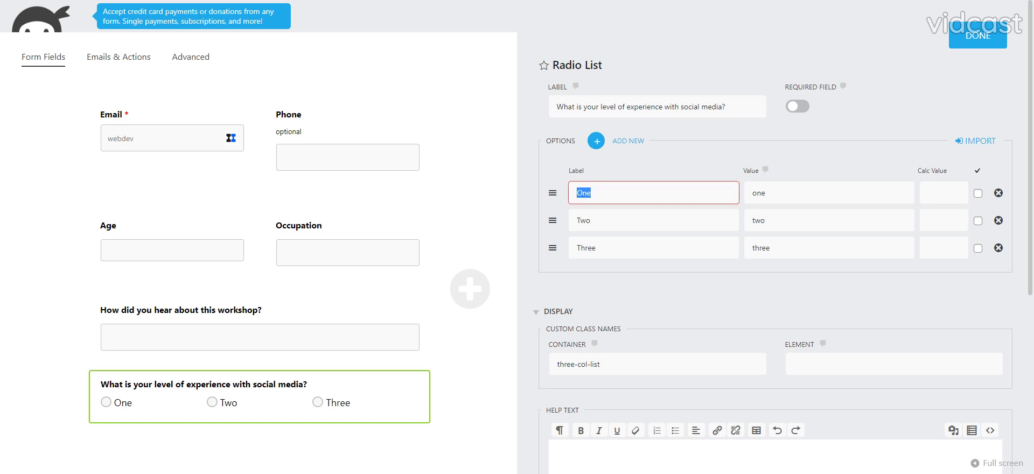
text(B)
key(Tab)
key(Tab)
key(Tab)
key(Tab)
key(BackSpace)
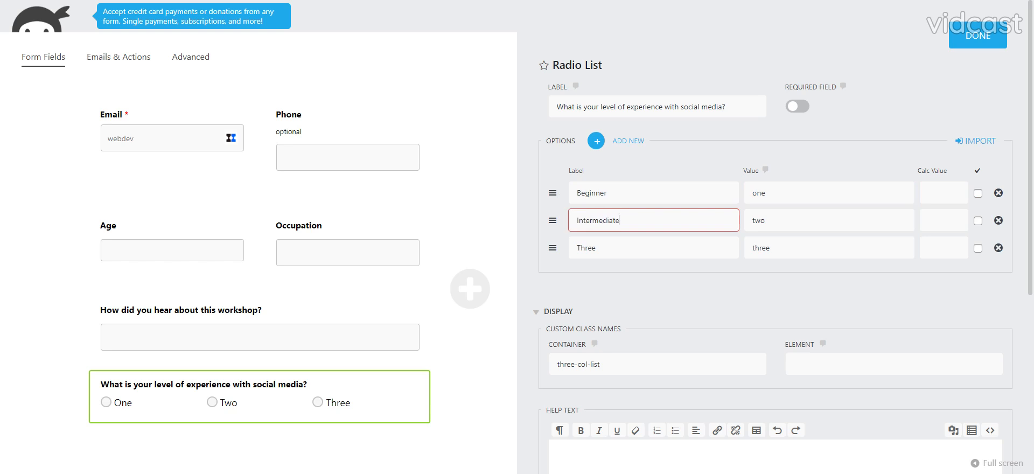
key(Tab)
key(Tab)
key(Tab)
key(Tab)
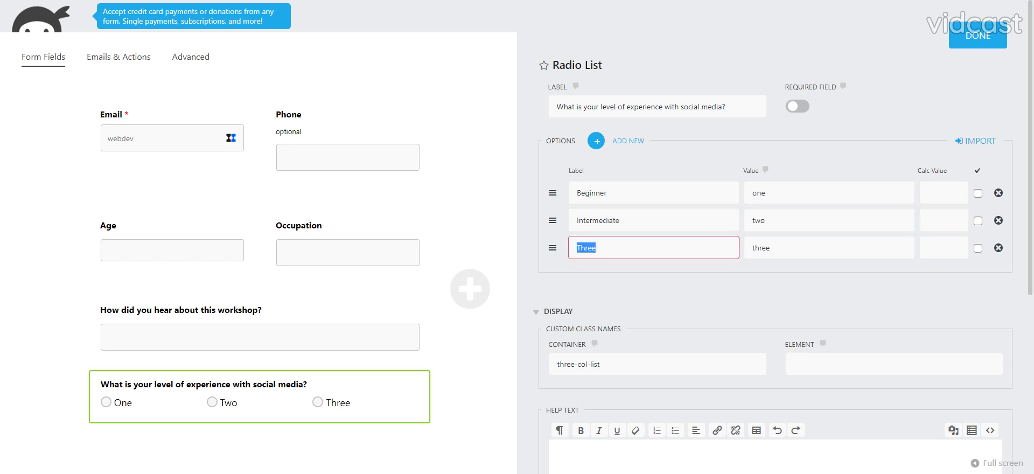
text(A)
key(Tab)
Set the three radio option values to beginner, intermediate and advanced, and finish editing the field.
click(781, 193)
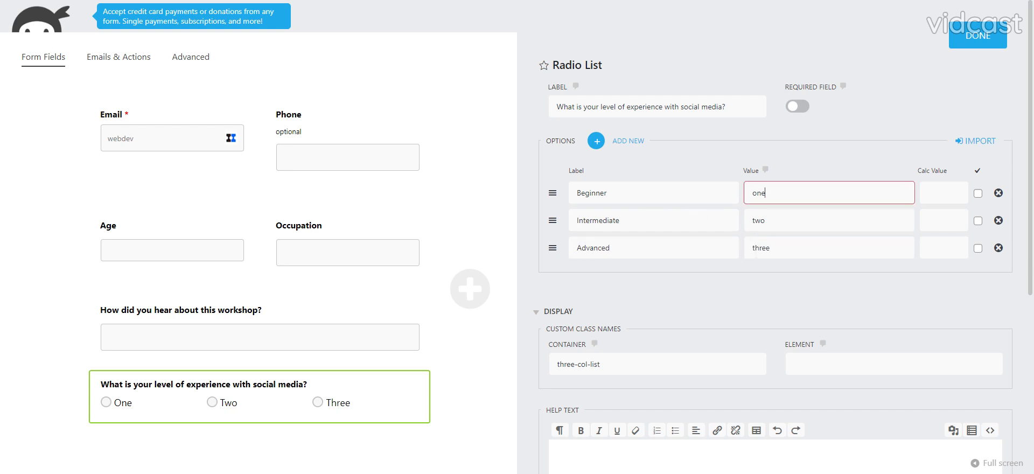
key(ctrl+a)
text(beginner)
key(Tab)
key(Tab)
key(Tab)
key(Tab)
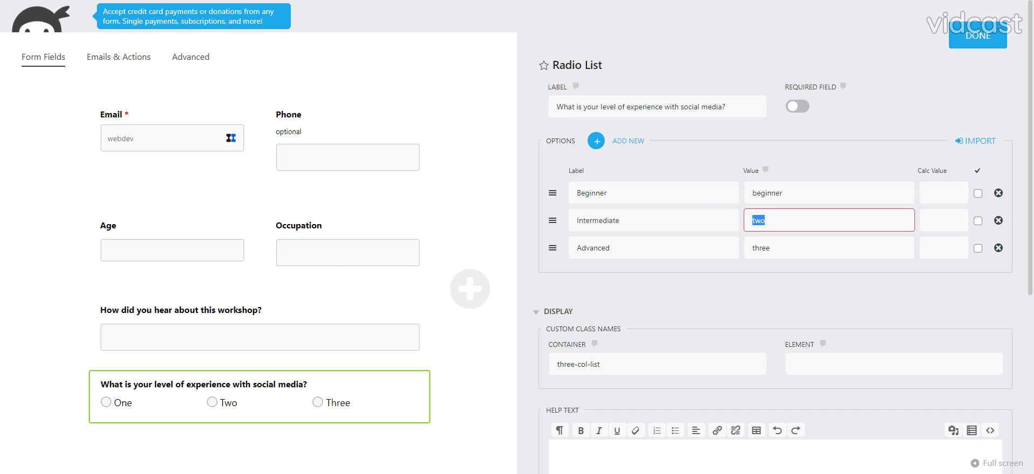
text(in)
text(edia)
text(ate)
key(Tab)
key(Tab)
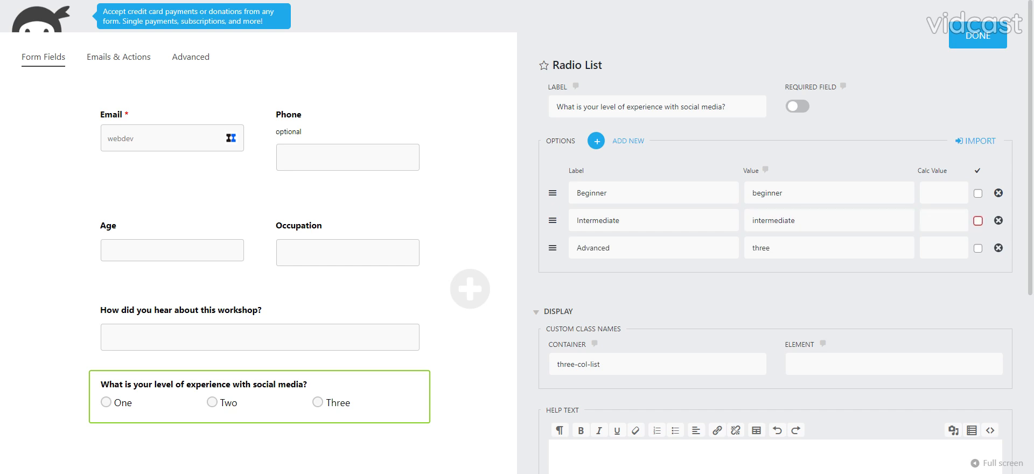
key(Tab)
key(Tab)
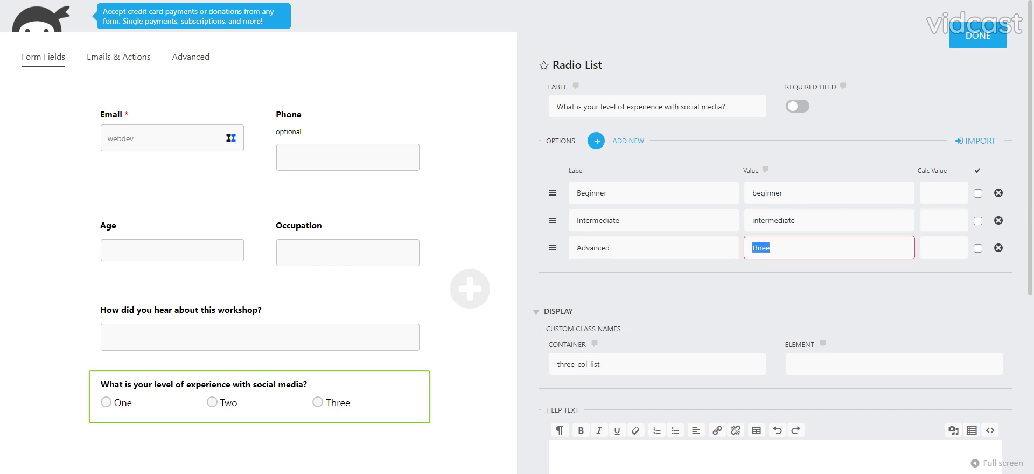
text(advanced)
click(0, 179)
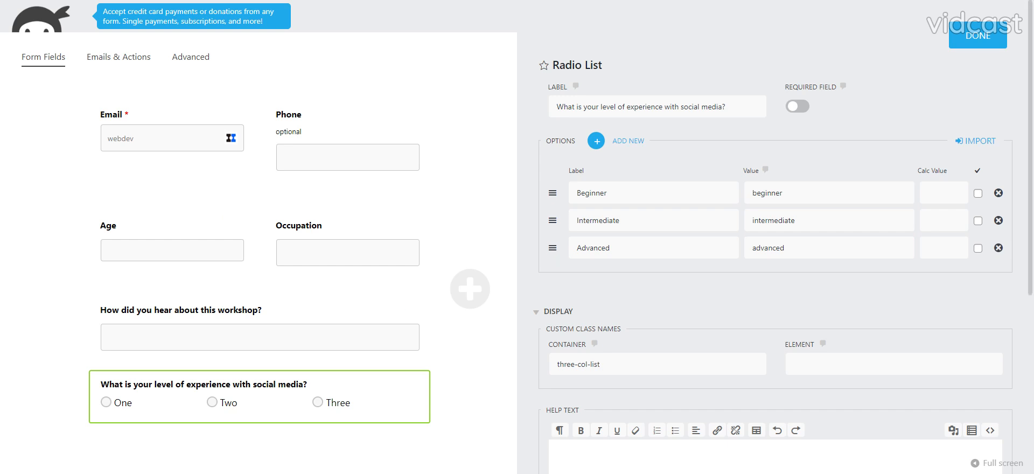
click(973, 41)
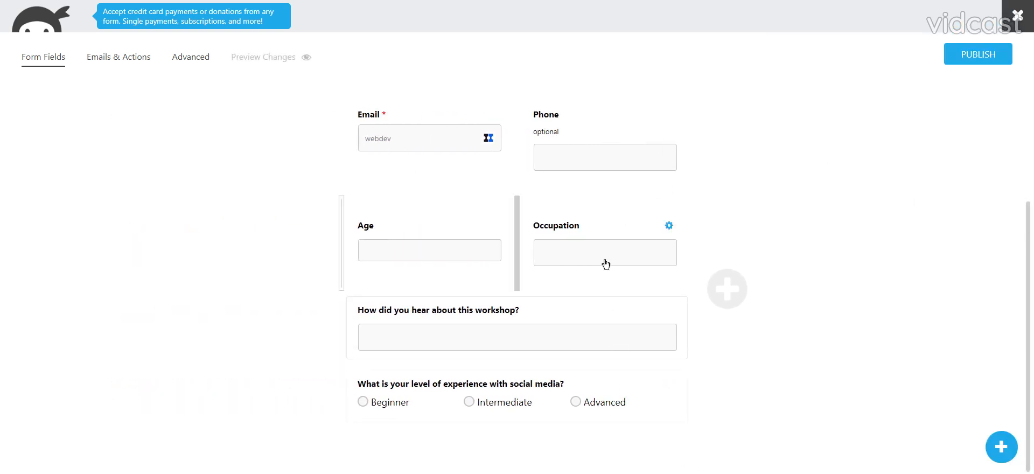
Add a required Checkbox List field below the radio list, labelled "What are your main goals for attending this workshop? (Check all that apply)".
click(1001, 446)
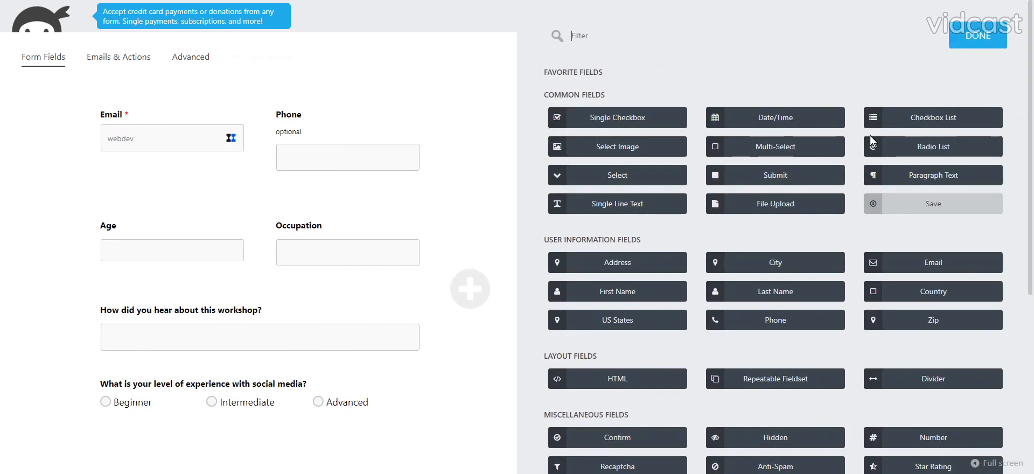
click(897, 120)
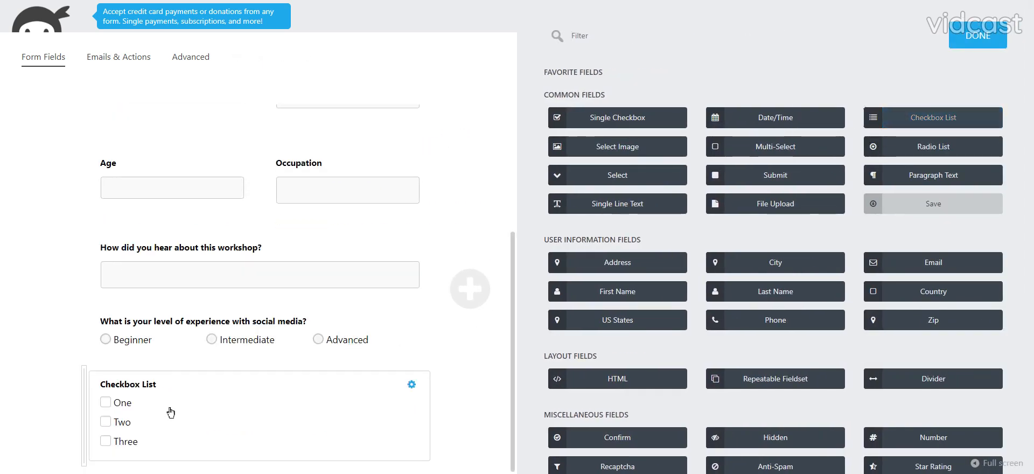
click(167, 410)
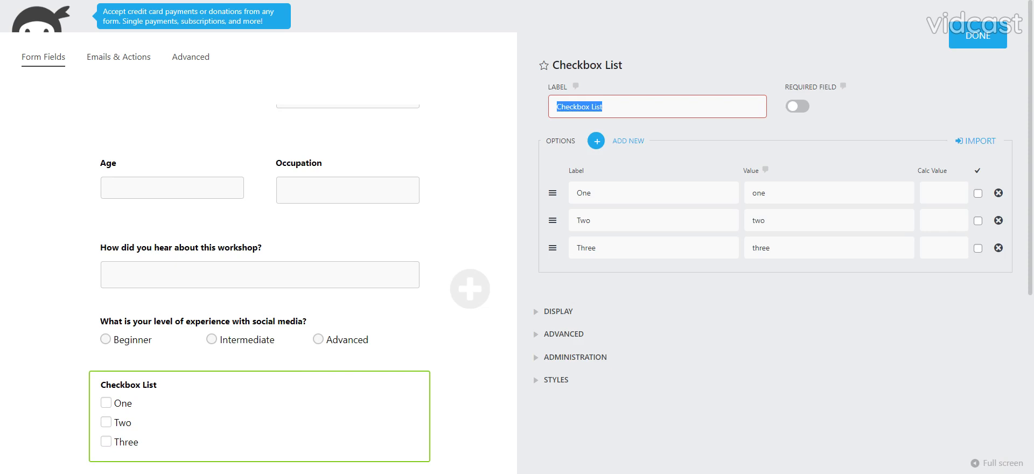
text(What are your main goals for attending this workshop? (Check all that apply))
drag(591, 106, 503, 120)
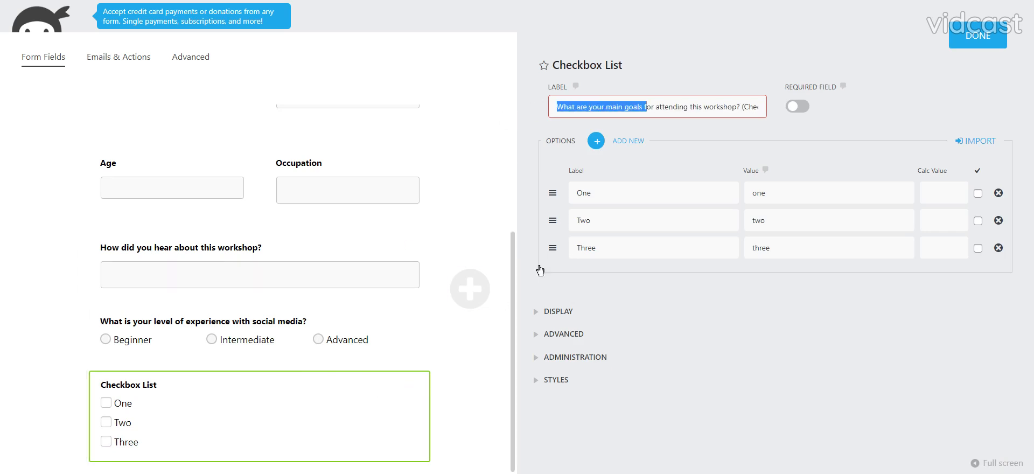
click(797, 105)
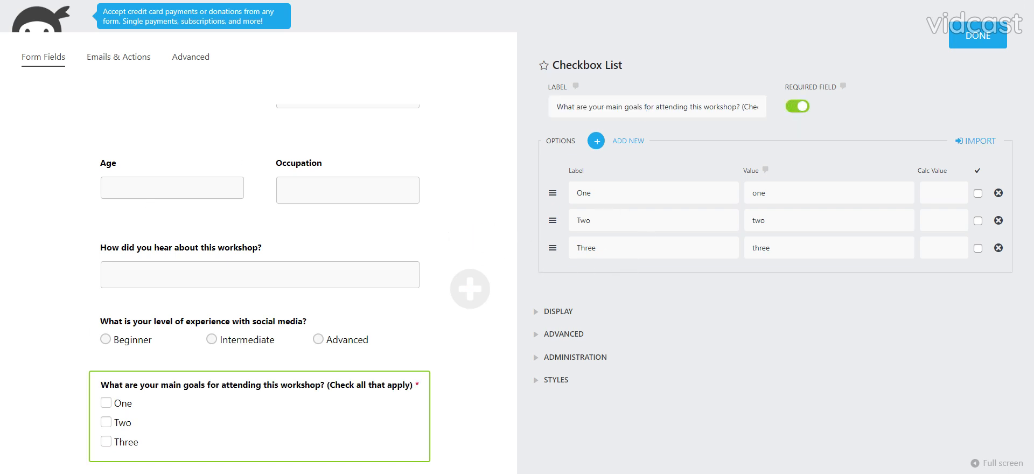
Set the first checkbox option's label to "Learning how to create engaging content" and its value to creating-content.
drag(593, 193, 575, 192)
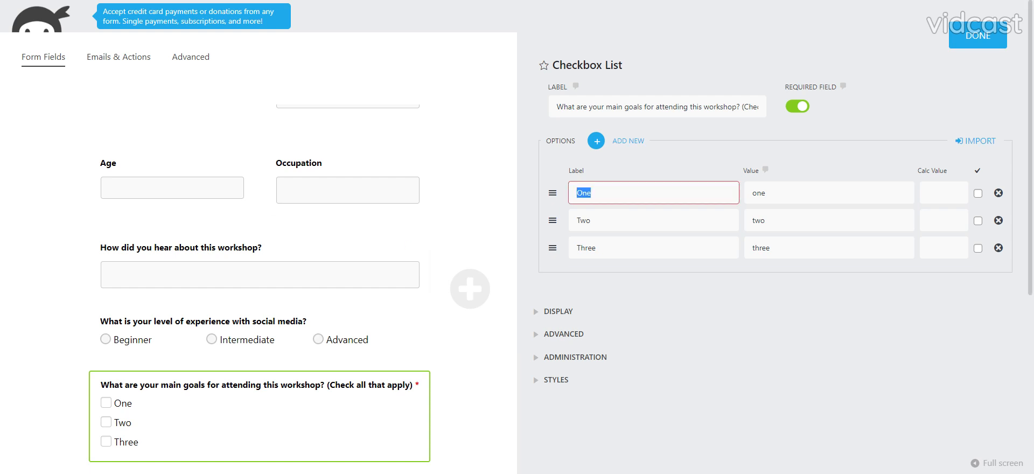
text(Learning how to create engaging content)
key(Tab)
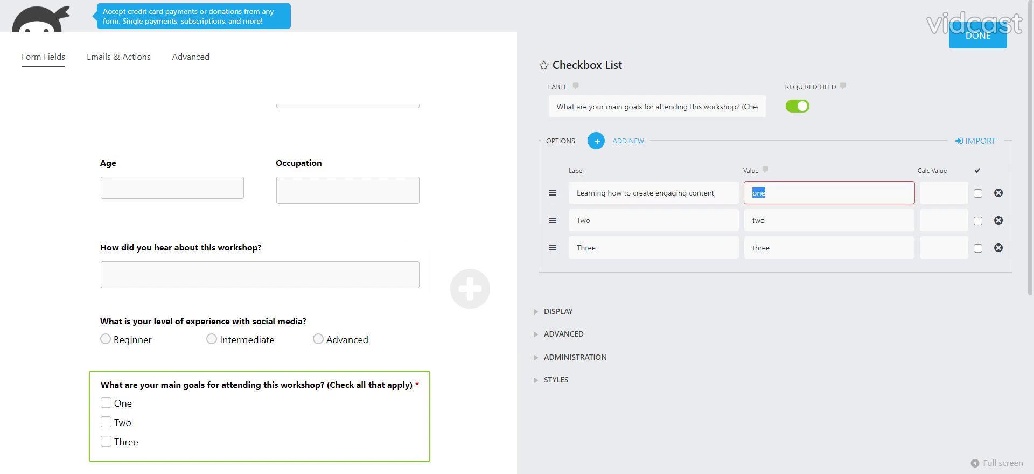
text(creating-content)
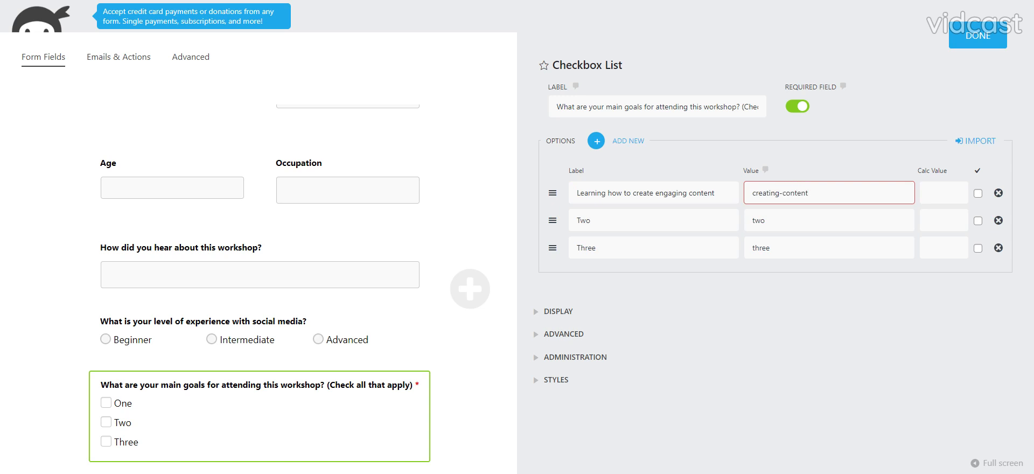
Set the second checkbox option's label to "Increasing followers and engagement" and its value to increase-followers-and-engagement.
key(alt+Tab)
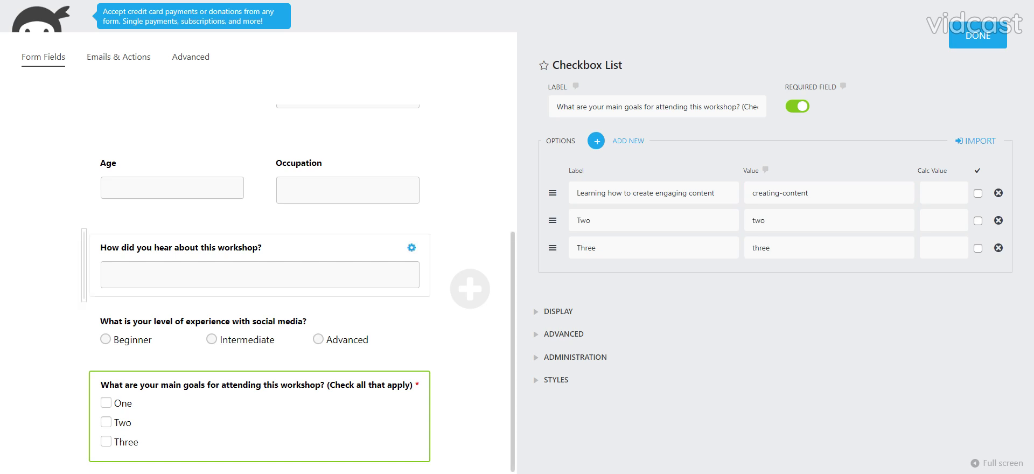
double_click(584, 221)
text(Increasing followers and engagement)
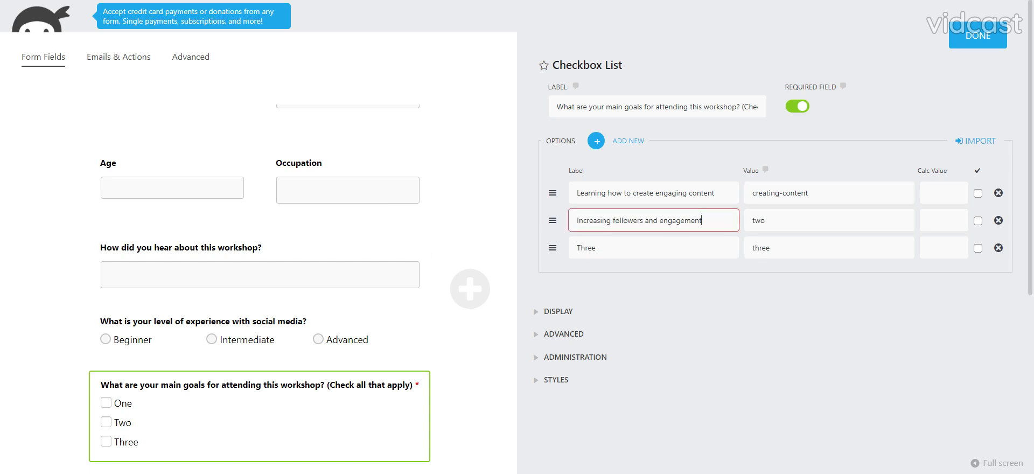
key(Tab)
text(increa)
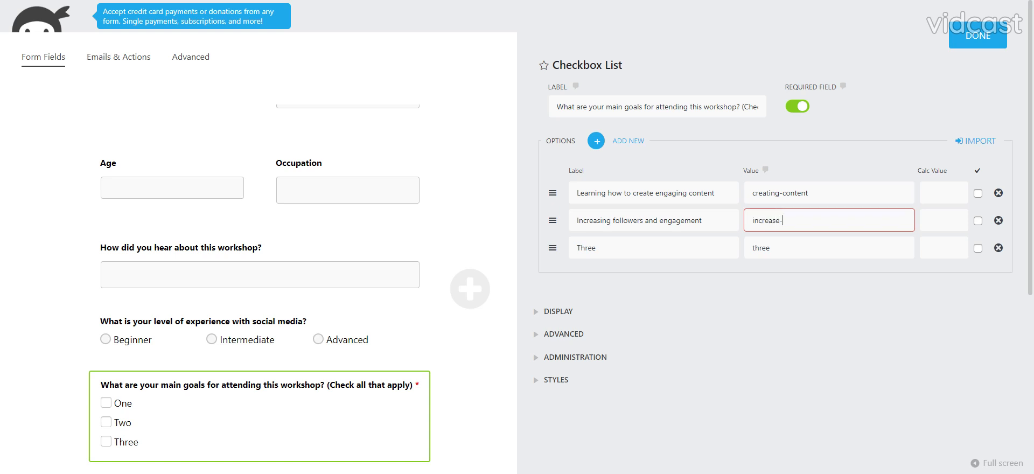
text(se-followers_+)
key(BackSpace)
text(and-engagement)
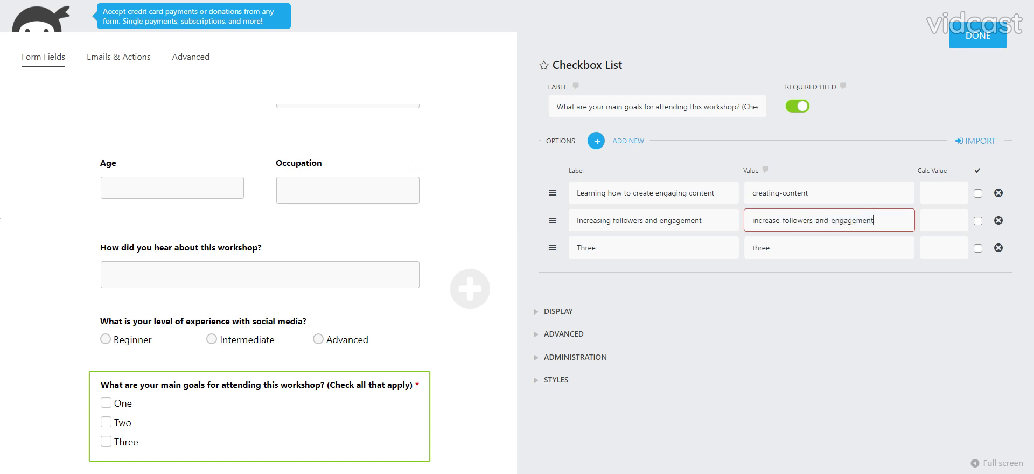
Set the third checkbox option's label to "Understanding social media algorithms" and its value to "nderstanding social media algorithms".
click(619, 248)
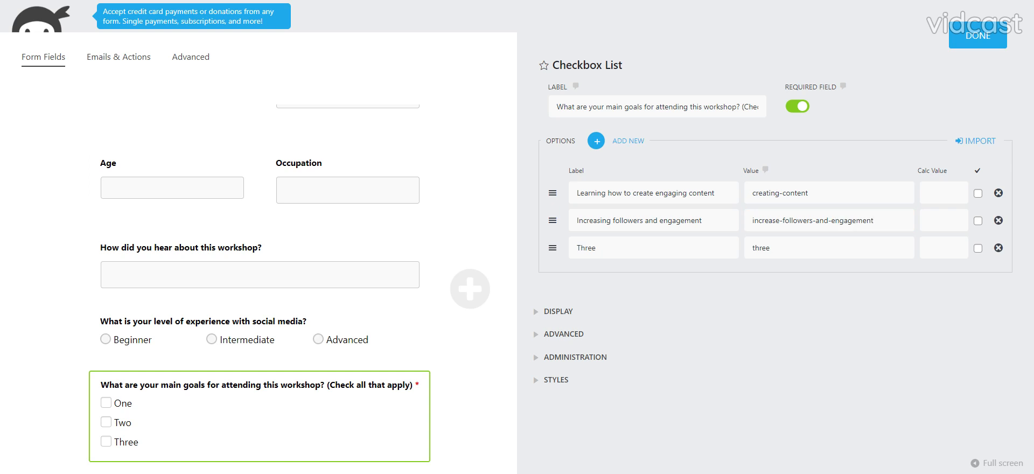
double_click(586, 248)
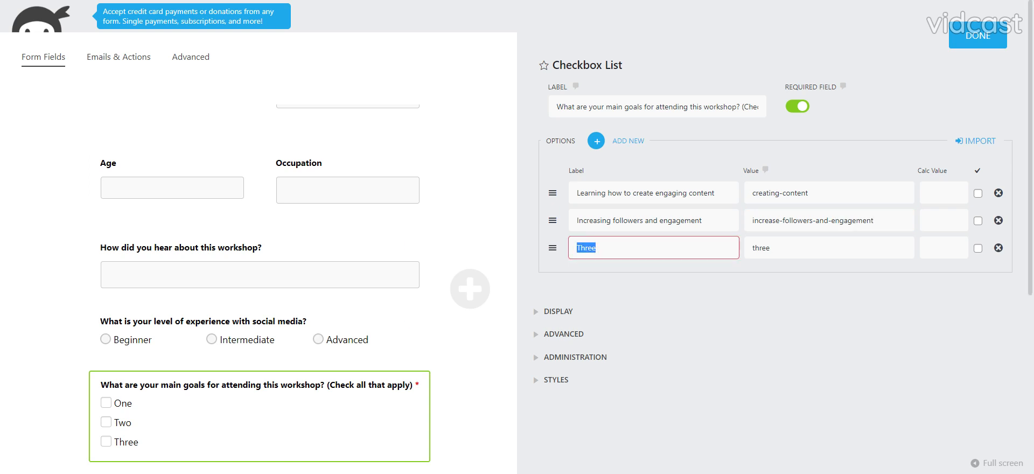
text(Understanding social media algorithms)
key(Tab)
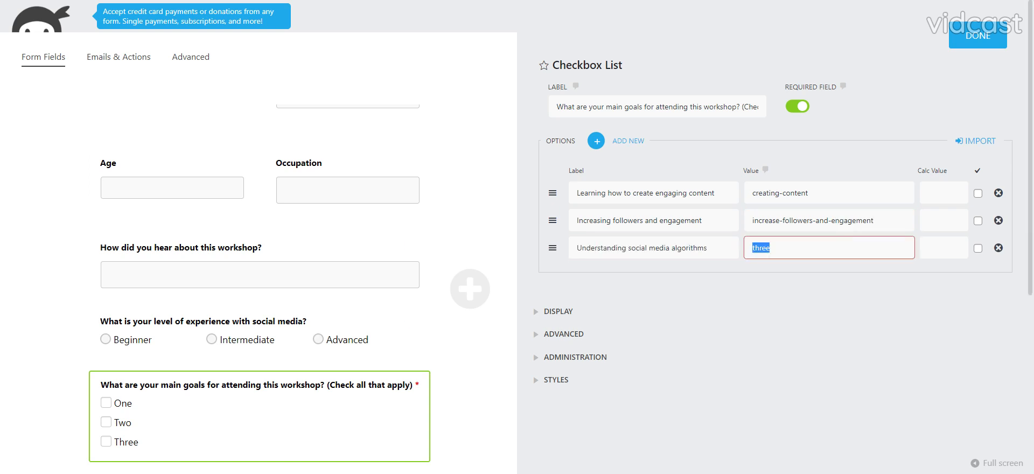
text(understad)
key(BackSpace)
key(BackSpace)
key(BackSpace)
key(BackSpace)
key(BackSpace)
key(BackSpace)
key(BackSpace)
text(Understanding social media algorithms)
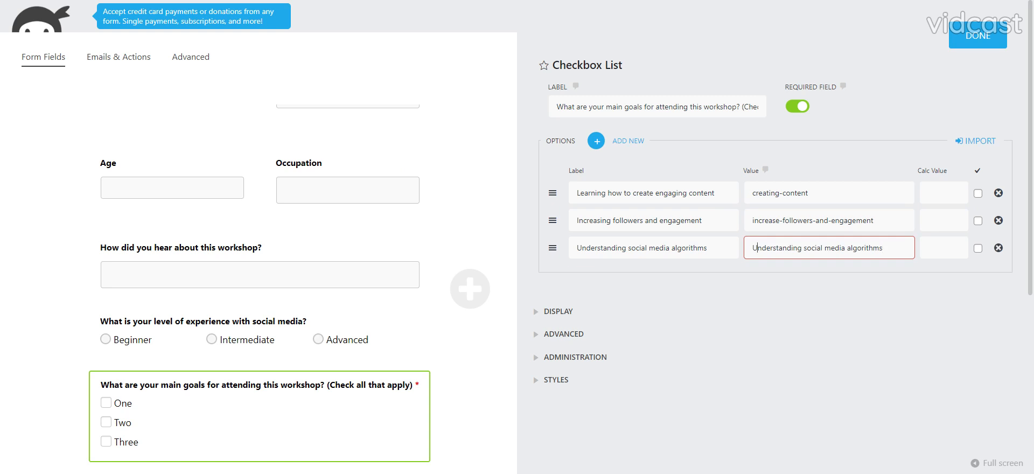
key(BackSpace)
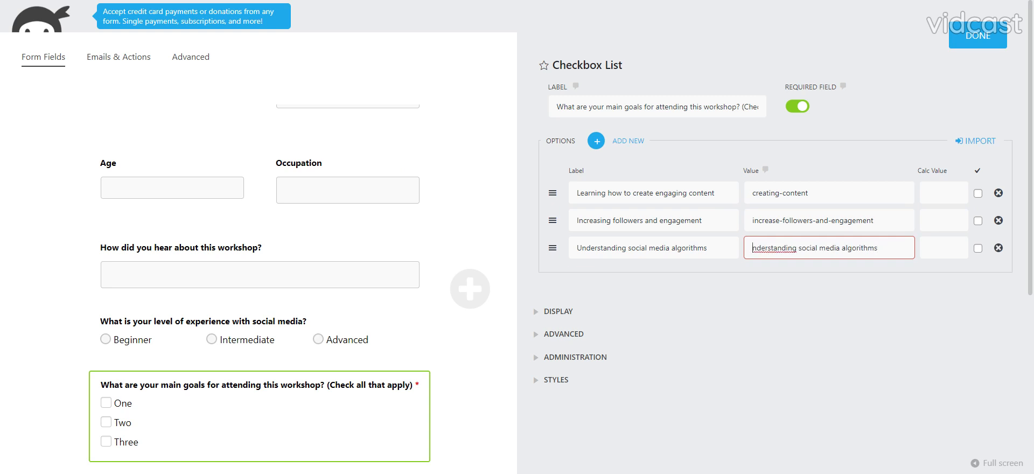
key(Tab)
click(737, 332)
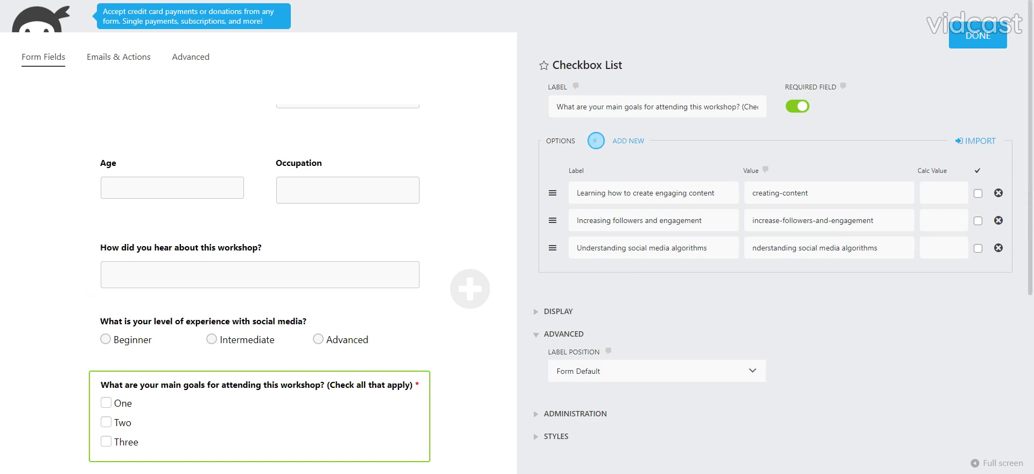
Add three more checkbox options and fill the fourth option's label and value with "Using social media for marketing/business purposes".
click(595, 141)
click(596, 141)
click(595, 141)
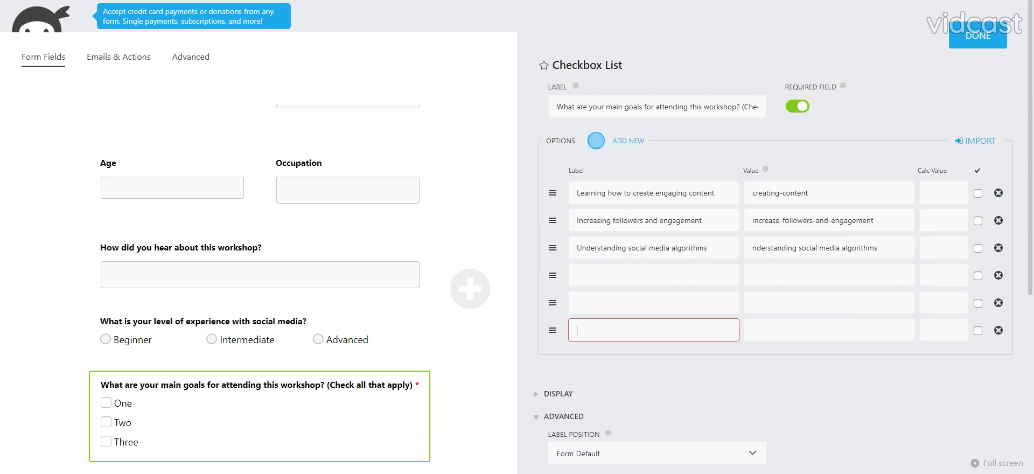
text(Using social media for marketing/business purposes)
key(Tab)
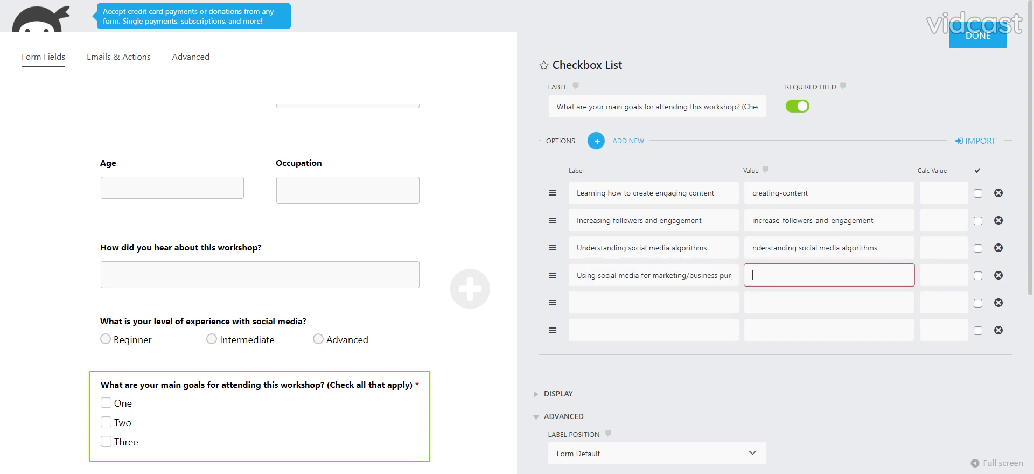
text(Using social media for marketing/business purposes)
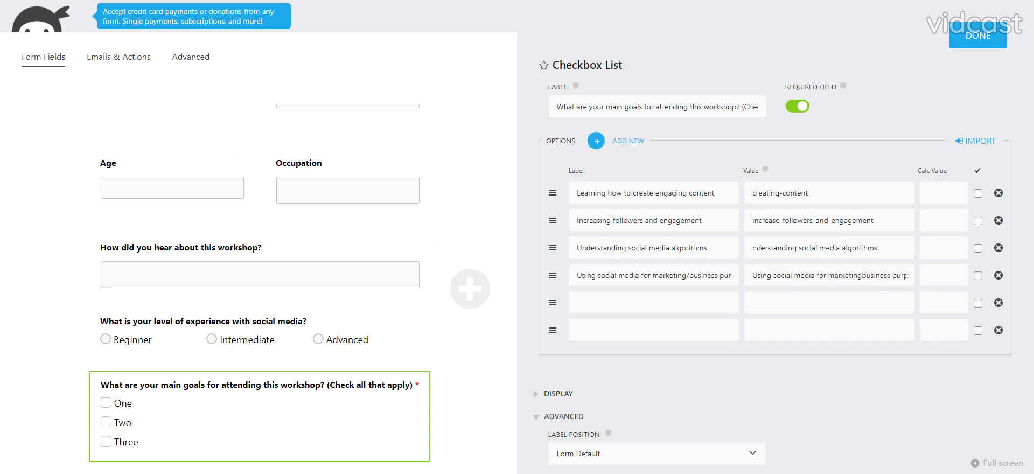
Set both the label and the value of the fifth checkbox option to "Building a personal brand".
click(653, 303)
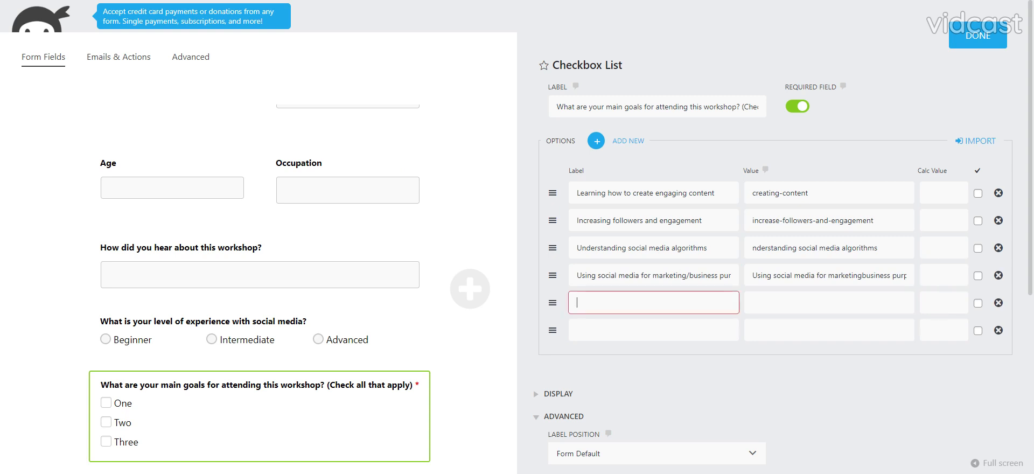
text(Building a personal brand)
key(Tab)
text(Building a personal brand)
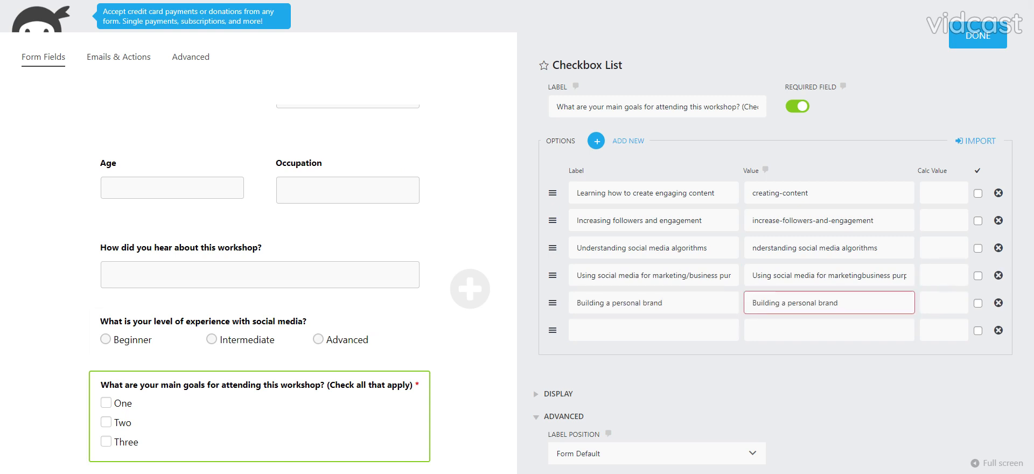
Label the sixth checkbox option "Other" with the value not-specified, and finish editing the Checkbox List field.
key(alt+Tab)
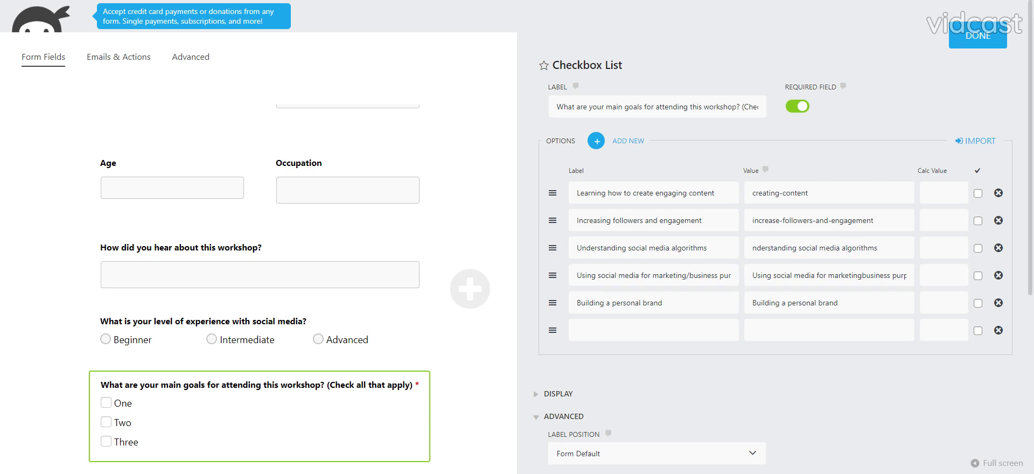
key(Tab)
key(Tab)
key(Tab)
text(Other)
click(851, 329)
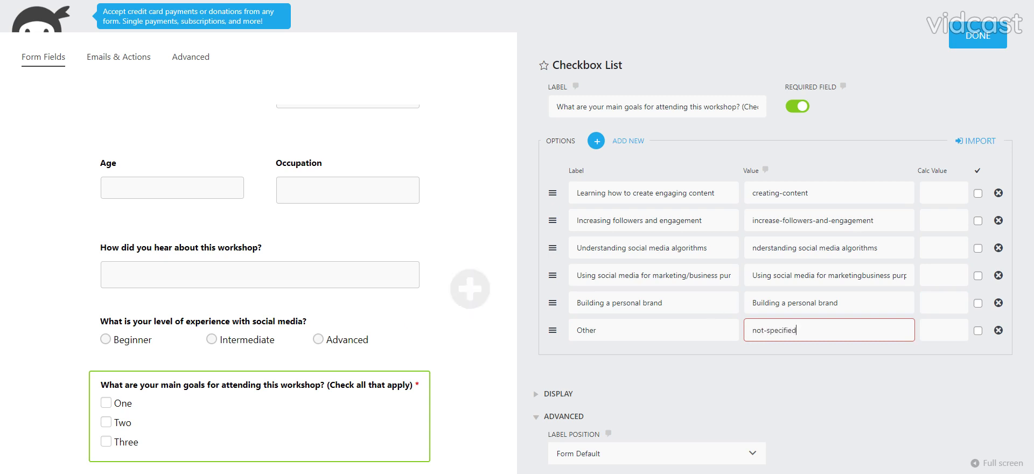
key(Tab)
click(957, 43)
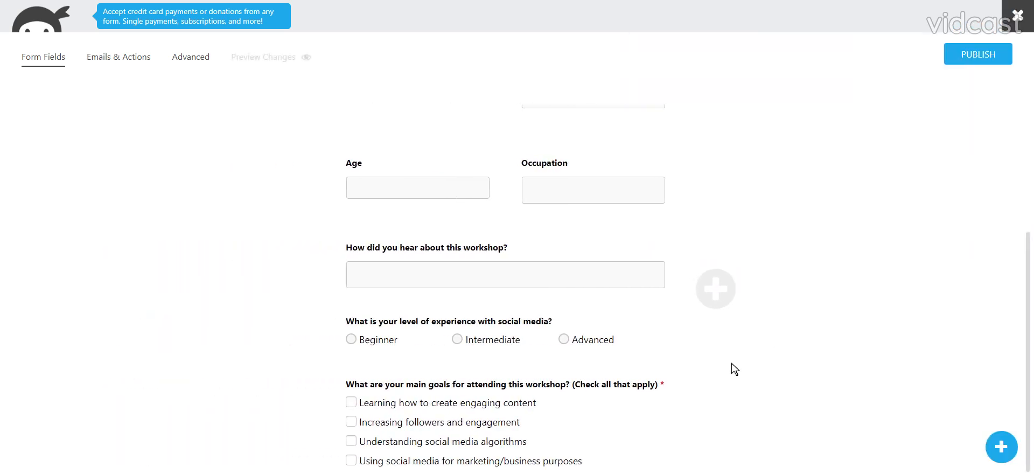
Add a required Single Line Text field below the checkbox list, labelled "Other, please specify".
scroll(503, 404, down, 1)
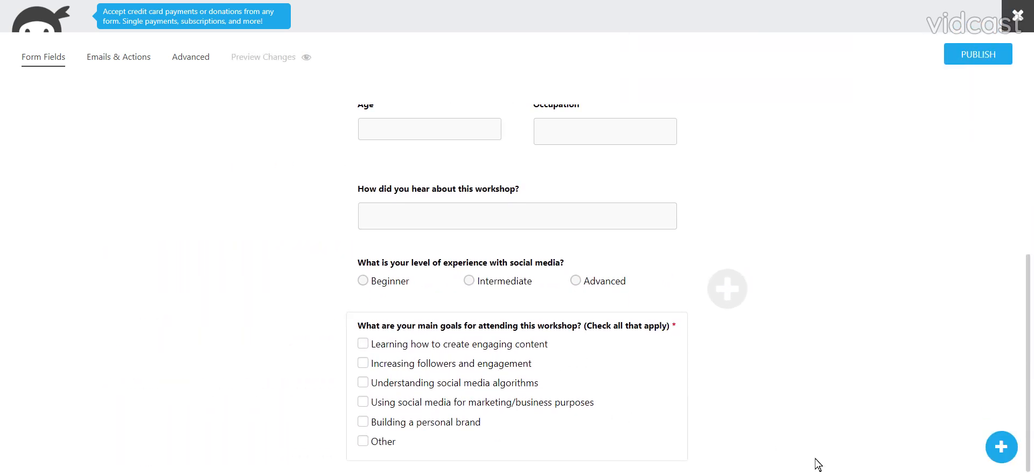
click(1002, 446)
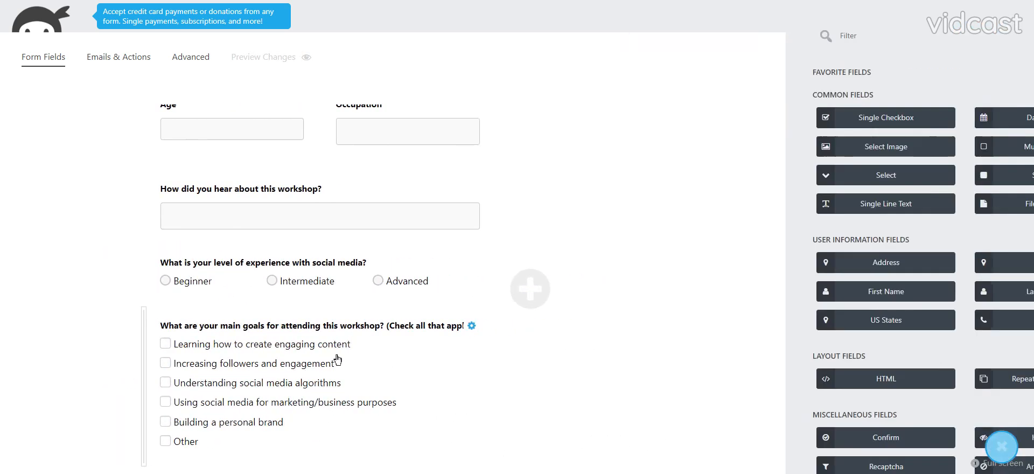
click(604, 207)
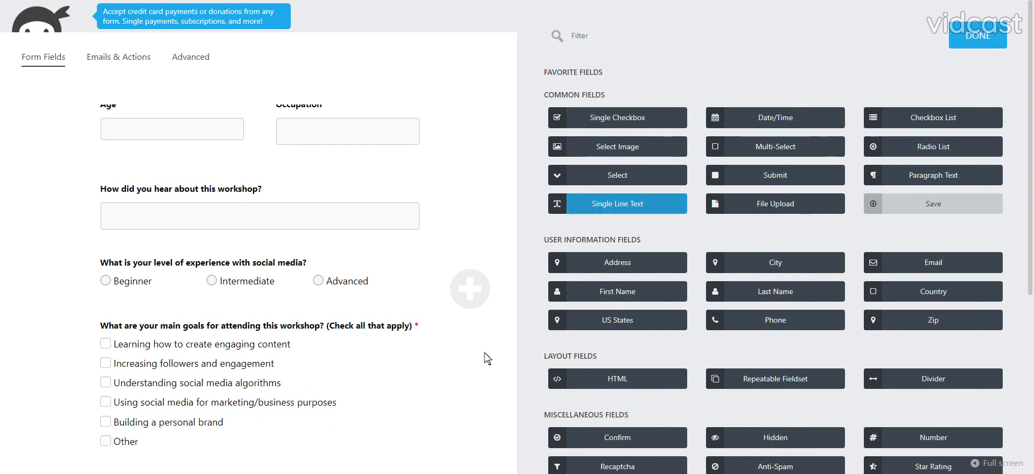
click(185, 442)
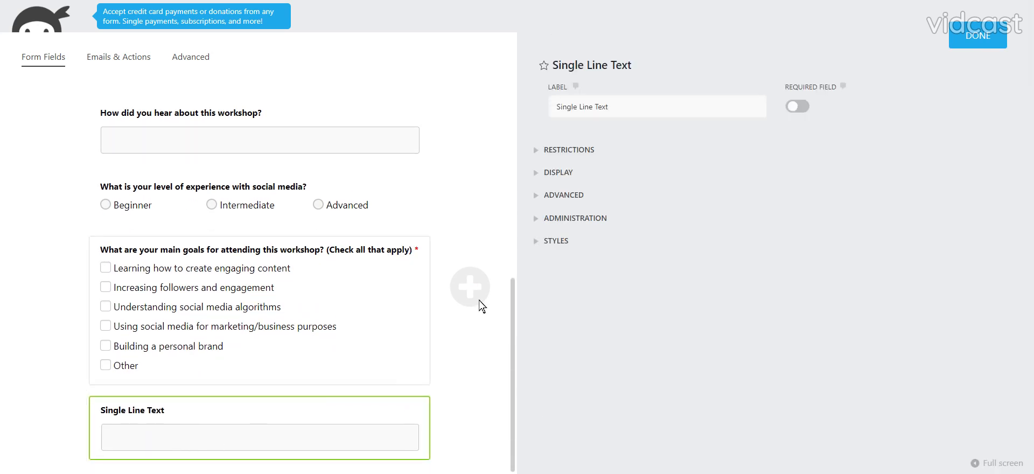
triple_click(584, 107)
key(BackSpace)
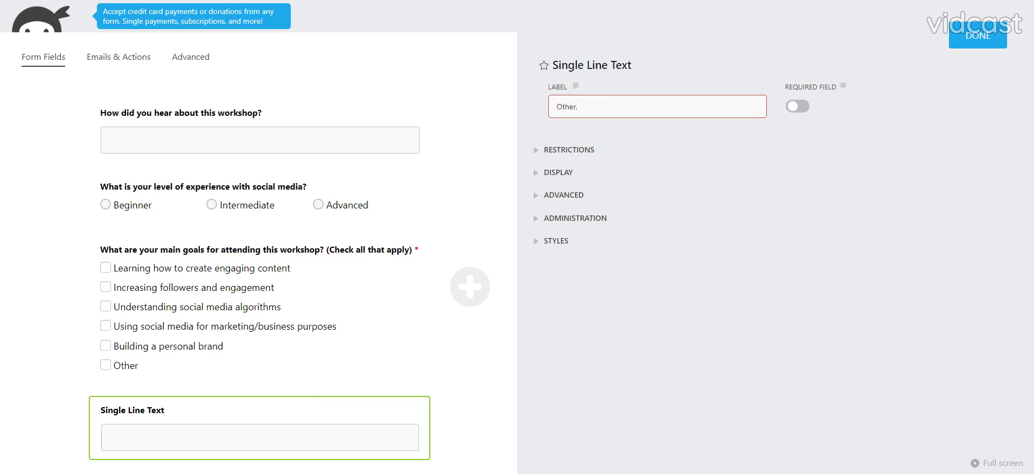
text(Other, please specify)
click(798, 106)
click(978, 36)
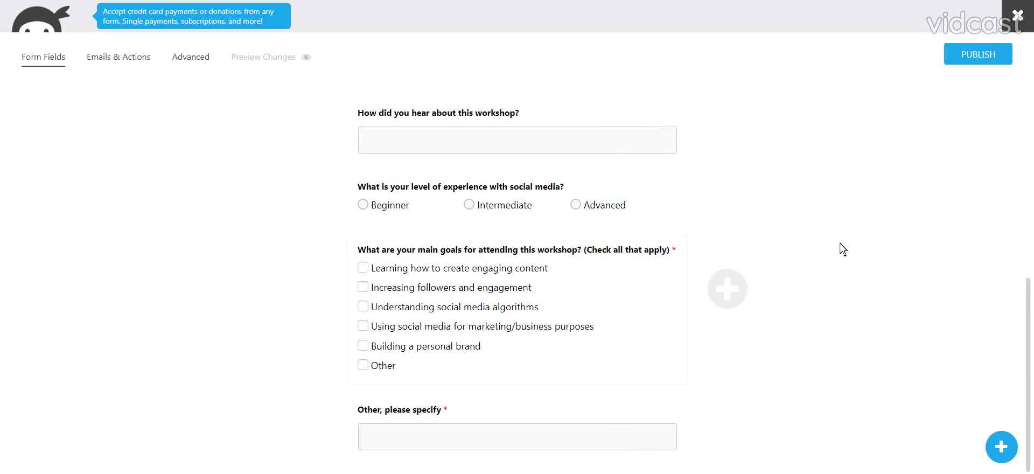
Add a Repeatable Fieldset below the "Other, please specify" field and open its settings.
click(1001, 446)
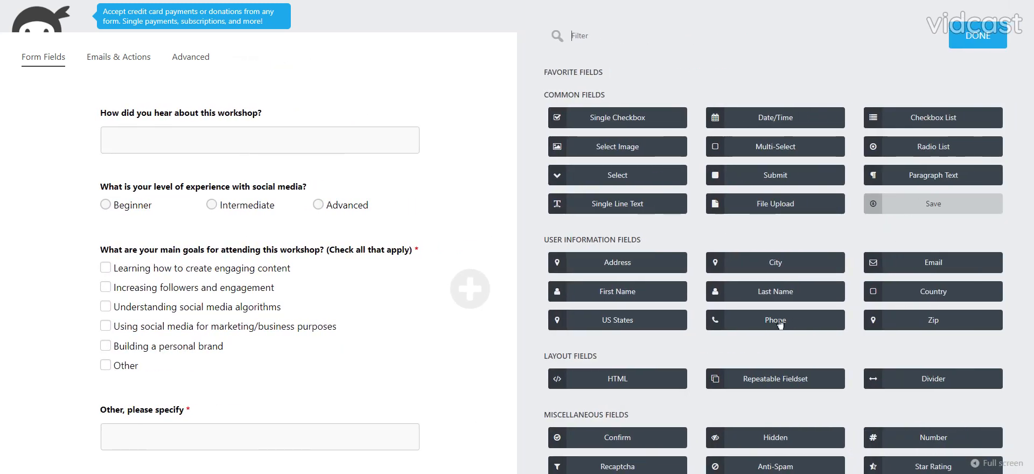
click(752, 378)
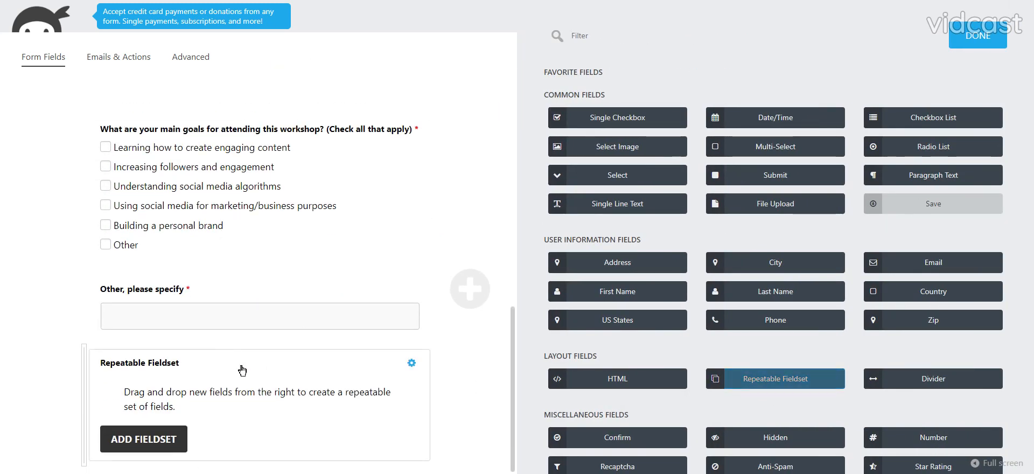
click(270, 322)
click(203, 381)
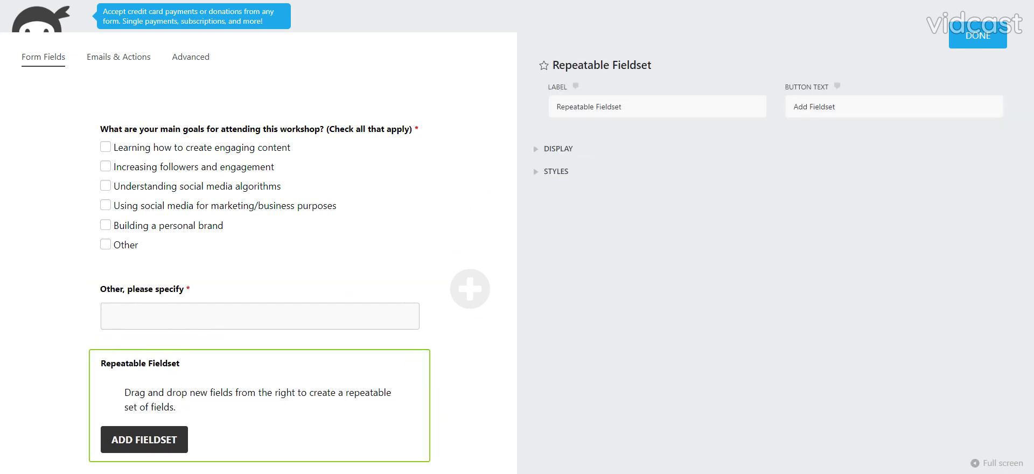
Label the fieldset "Which social media platforms are you currently using? (Check all that apply)" and set its button text to "Add channel".
double_click(608, 107)
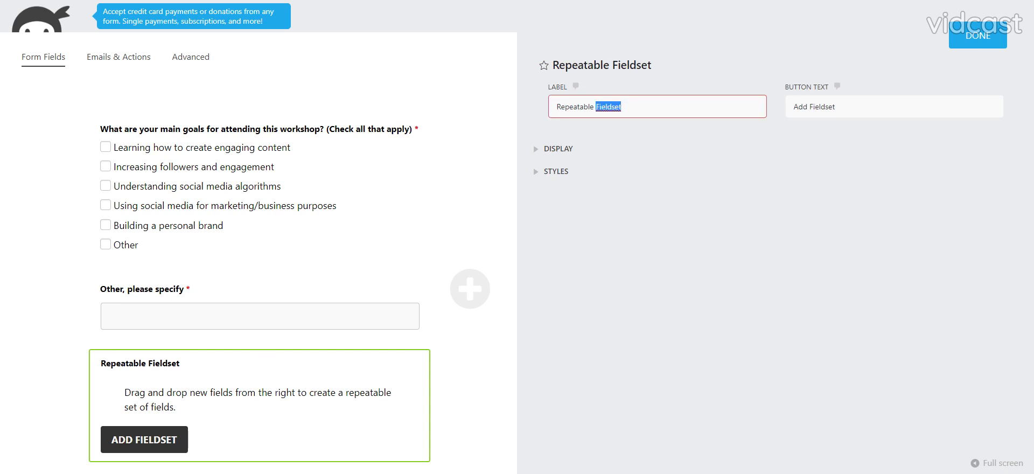
key(ctrl+a)
text(Which social media platforms are you currently using? (Check all that apply))
key(Tab)
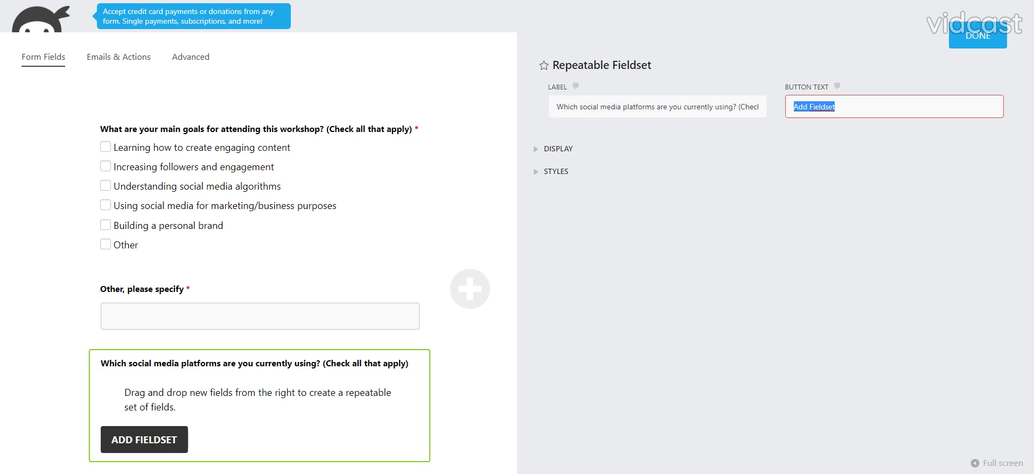
text(Add channel)
Reword the fieldset's label to "Which social media channels are you currently using?" and finish editing it.
click(638, 106)
double_click(639, 107)
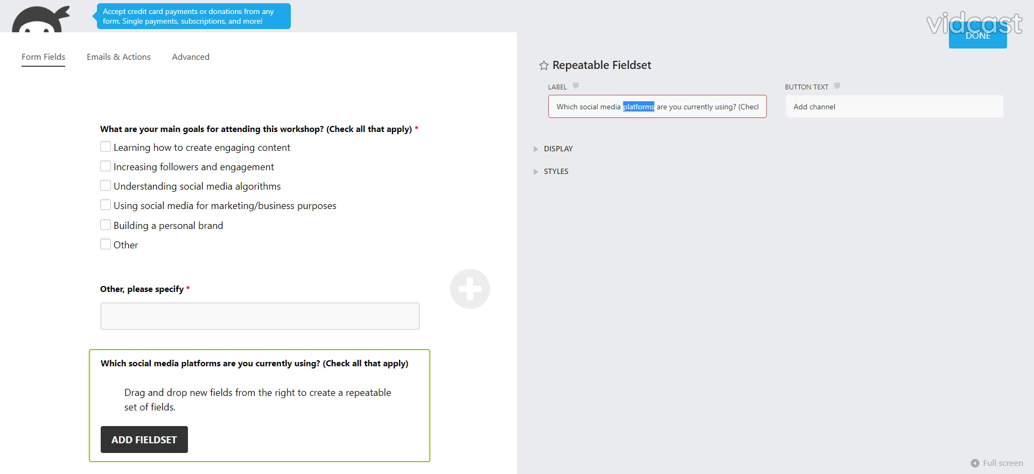
text(channels)
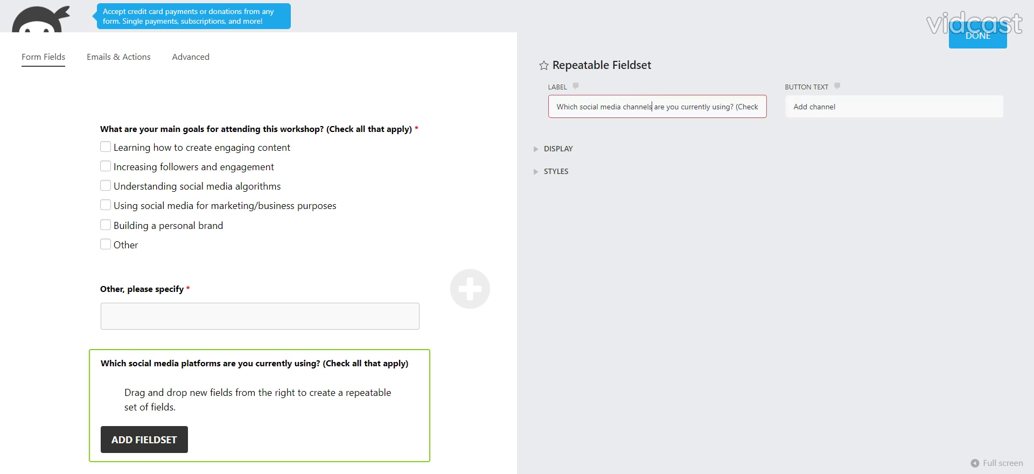
double_click(748, 107)
drag(748, 106, 808, 121)
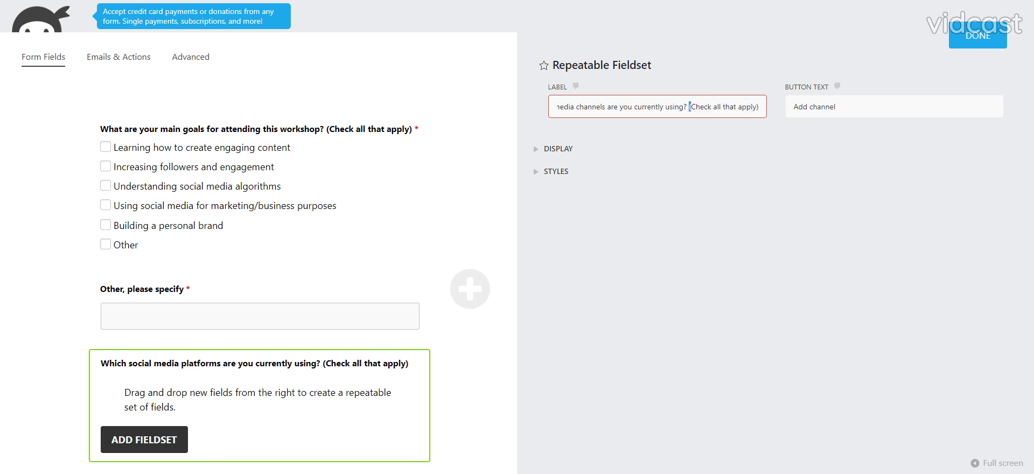
key(BackSpace)
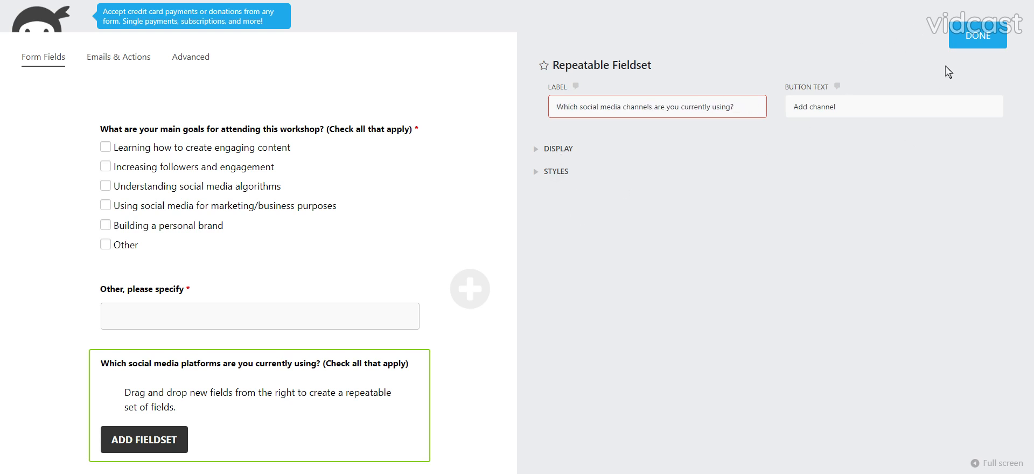
click(971, 41)
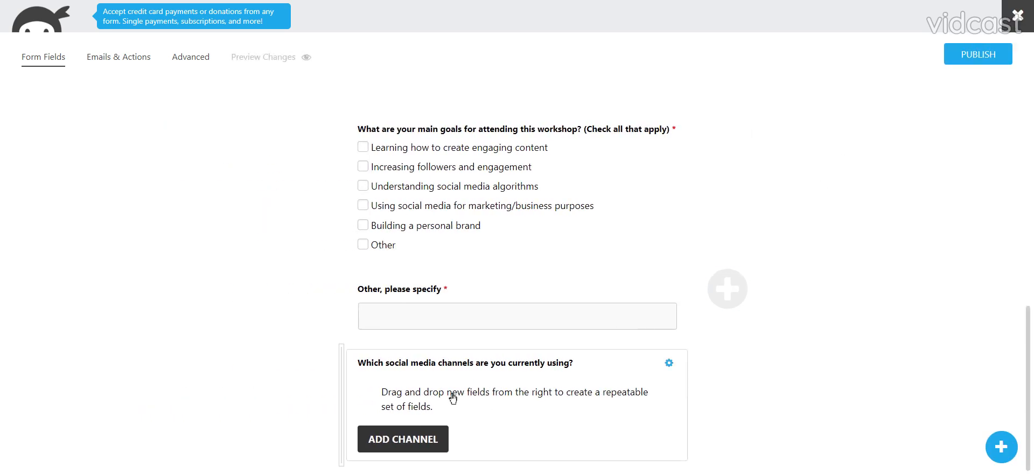
Place a Select field and, below it, a Single Line Text field inside the social media channels fieldset.
click(994, 448)
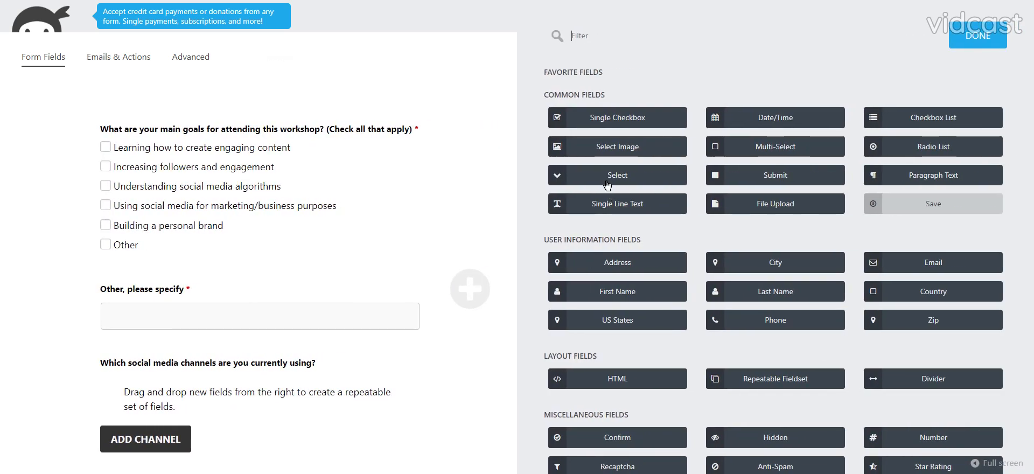
drag(607, 186, 246, 398)
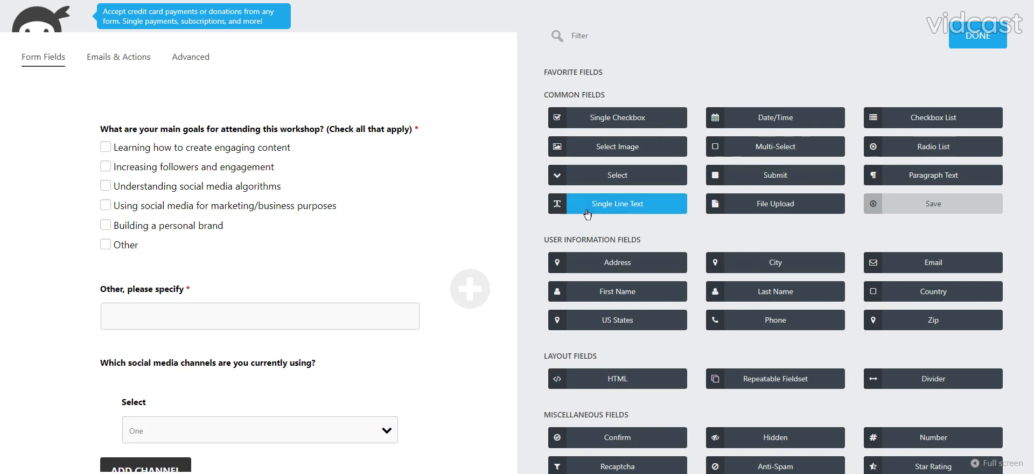
drag(560, 208, 231, 420)
Clear the label of the Single Line Text field inside the social media channels fieldset.
click(220, 396)
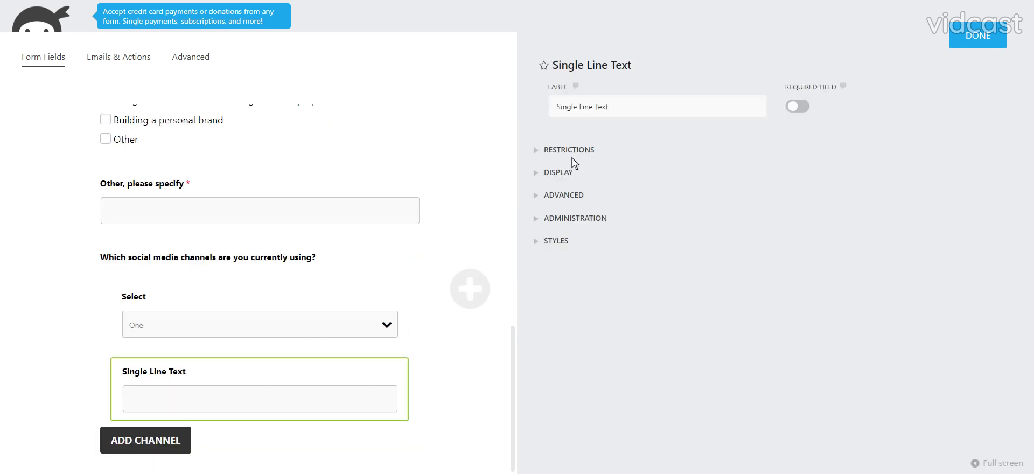
drag(556, 107, 609, 106)
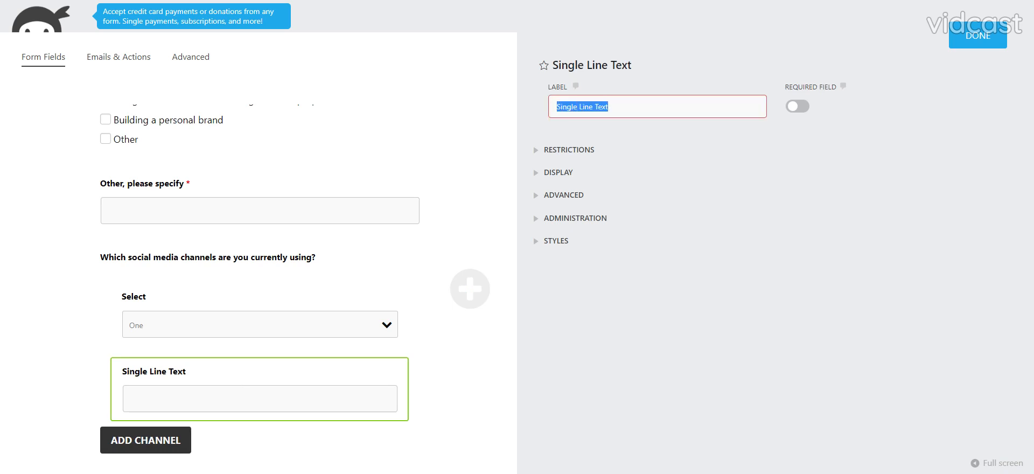
key(BackSpace)
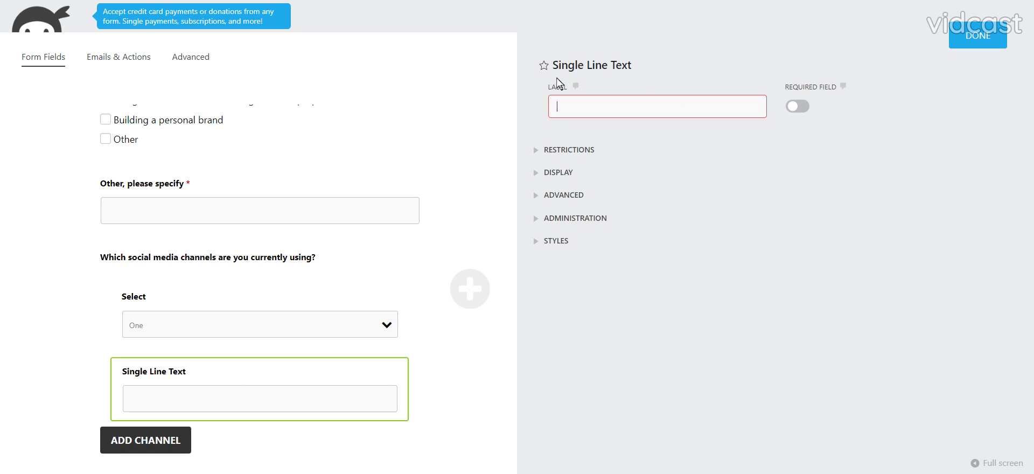
click(557, 171)
scroll(614, 404, down, 5)
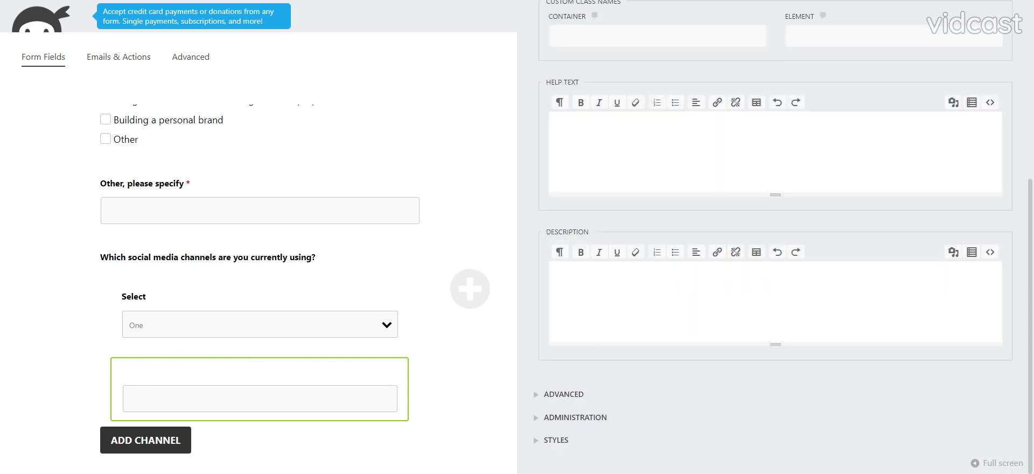
text(@username)
scroll(769, 242, up, 6)
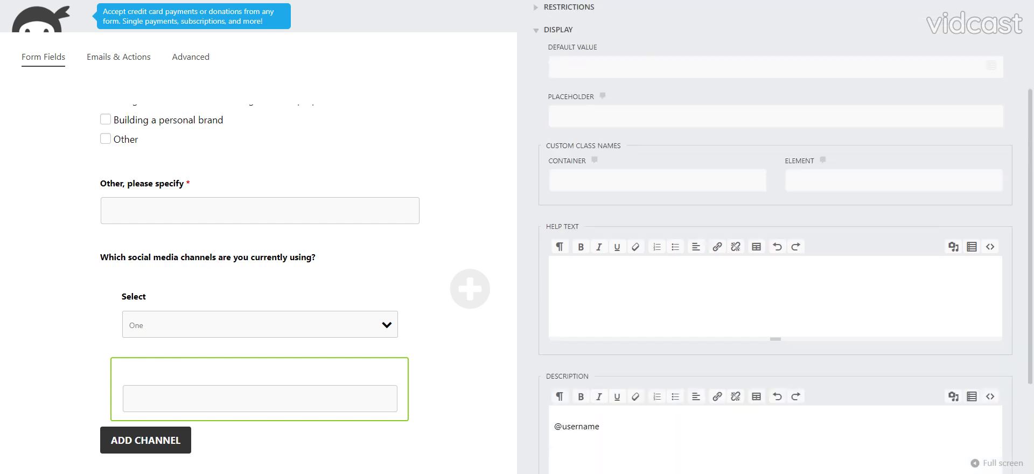
click(797, 107)
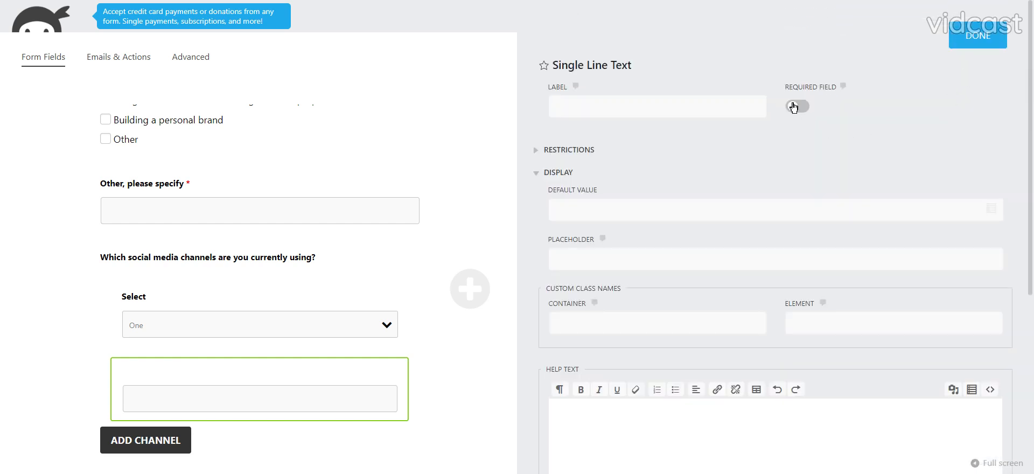
Label the fieldset's Select field "Channel Type" and make it required.
click(173, 325)
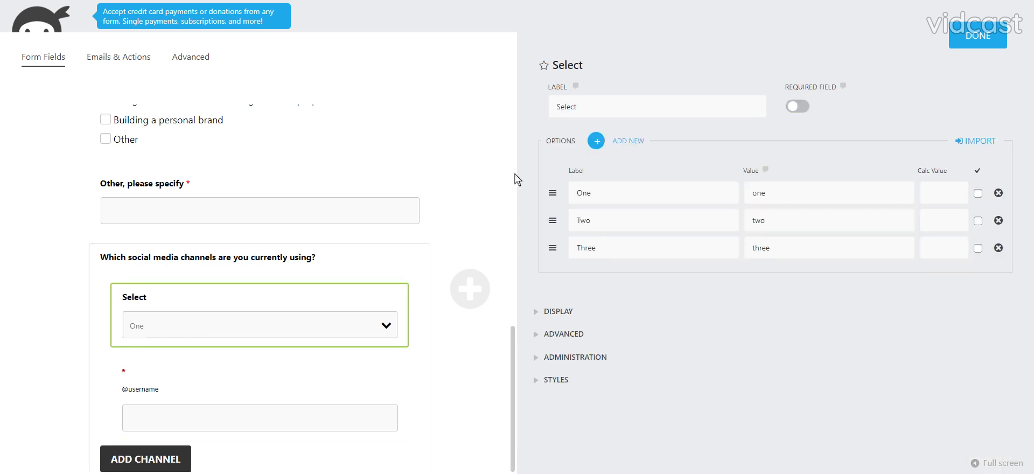
double_click(569, 107)
text(S)
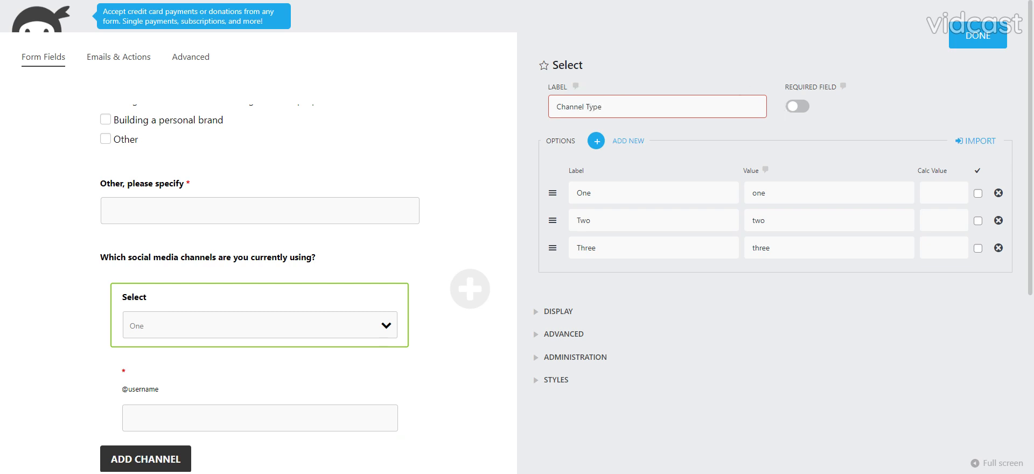
Relabel the three existing Channel Type options as "Facebook", "Instagram" and "Twitter".
click(584, 193)
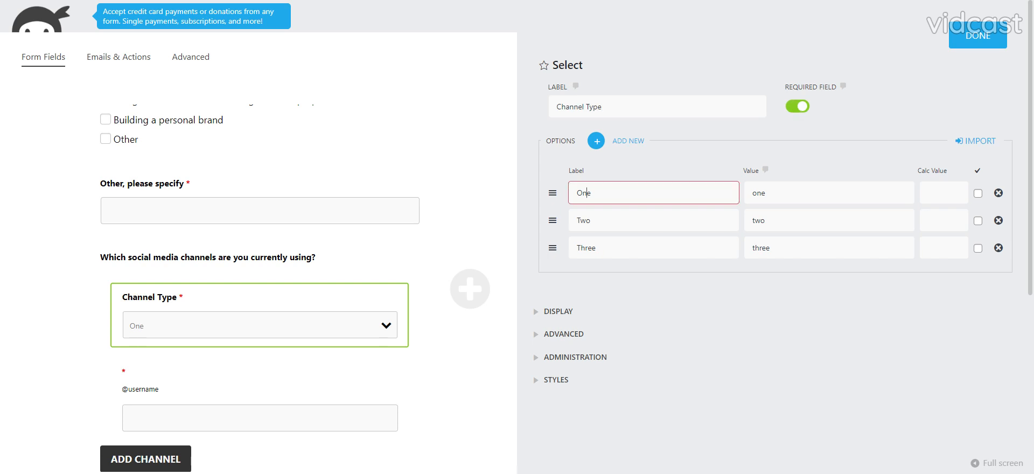
double_click(584, 193)
text(Facebook)
key(Tab)
key(Tab)
key(Tab)
key(Tab)
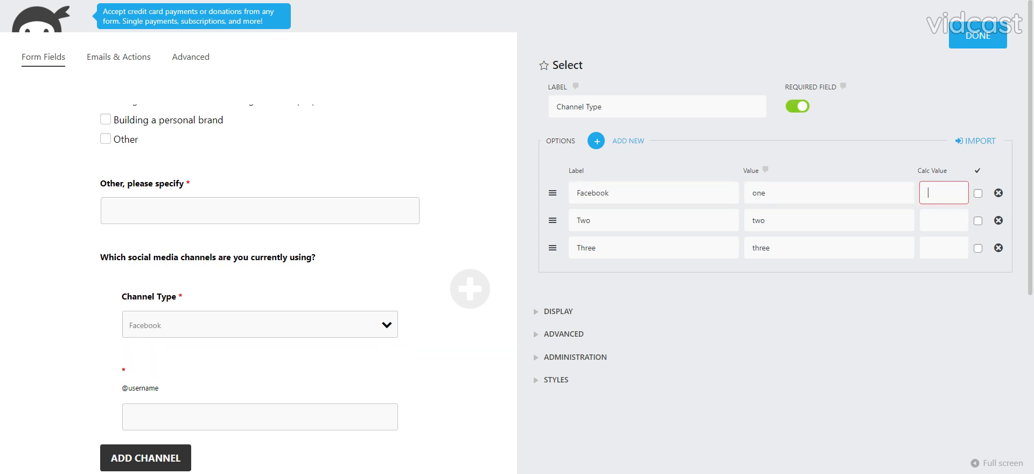
key(BackSpace)
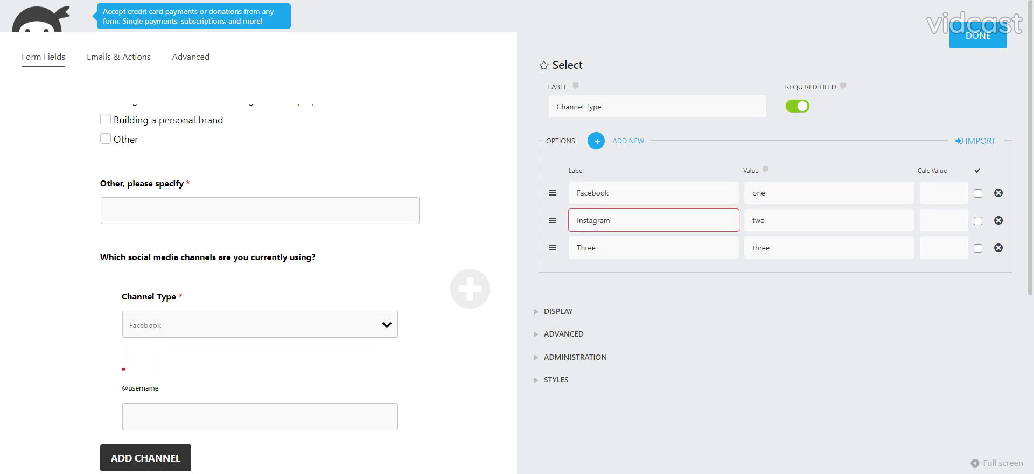
key(Tab)
key(Tab)
key(Tab)
key(Tab)
key(BackSpace)
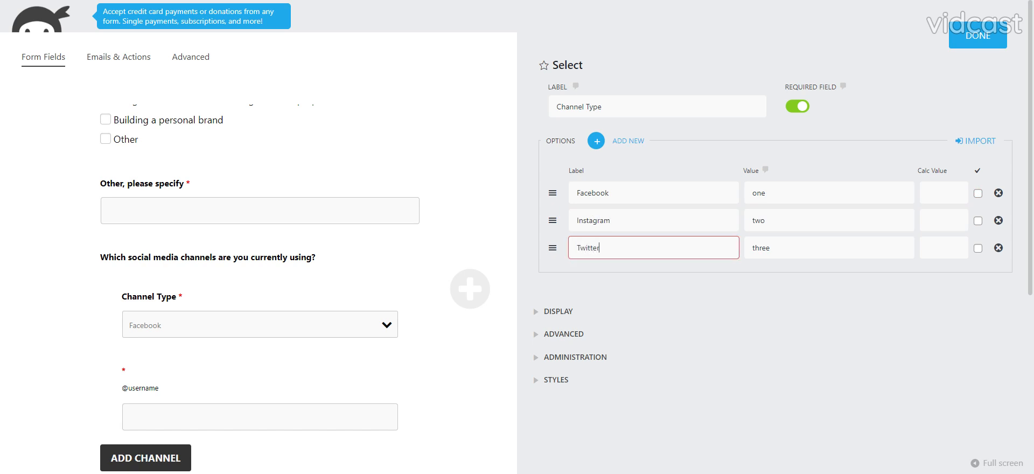
text(Twitter)
Add four blank option rows to Channel Type and label the first of them "Tik-Tok".
click(595, 142)
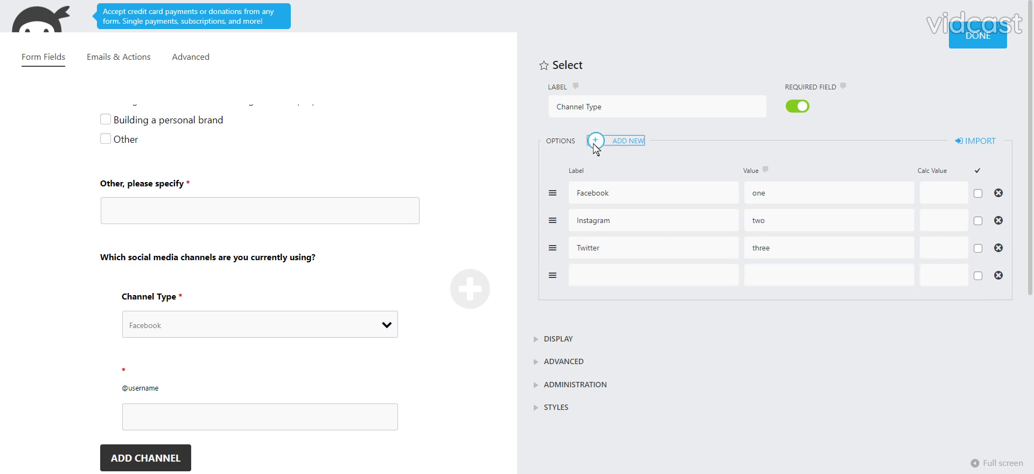
click(595, 141)
click(596, 141)
click(595, 141)
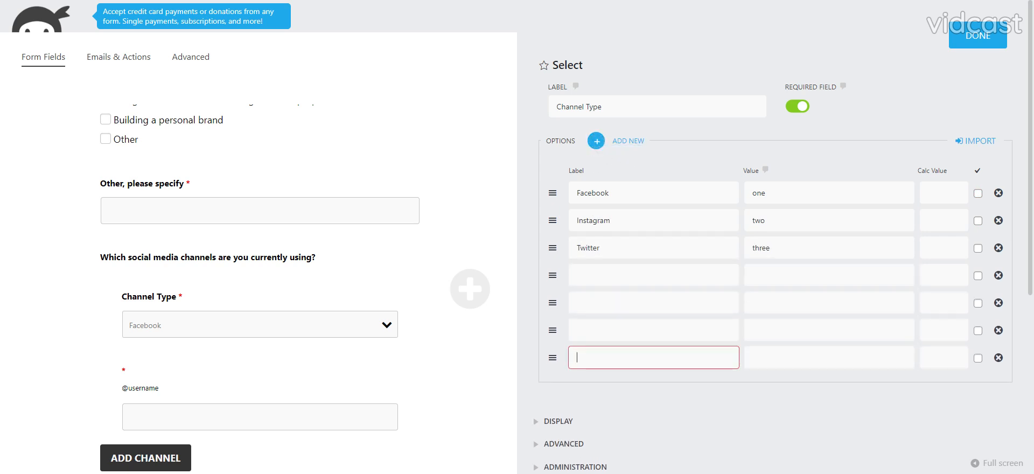
click(603, 275)
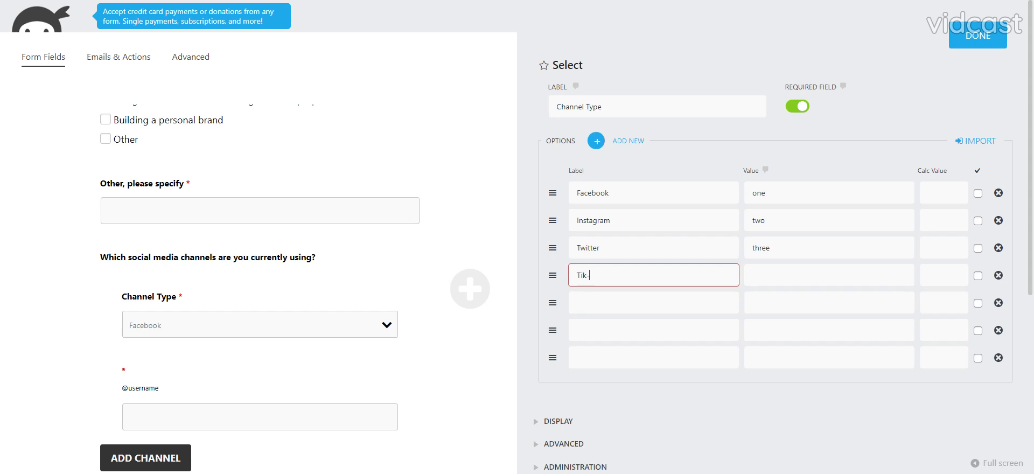
text(Tik-Tok)
key(Tab)
Label the following two options "YouTube" and "Other", and delete the leftover empty row.
key(Tab)
key(Tab)
key(Tab)
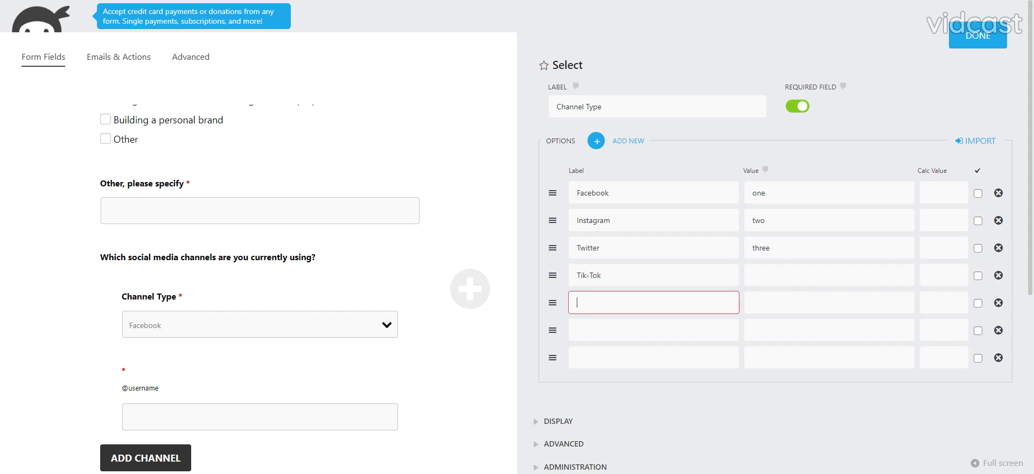
text(YouTube)
key(Tab)
key(Tab)
key(Tab)
key(Tab)
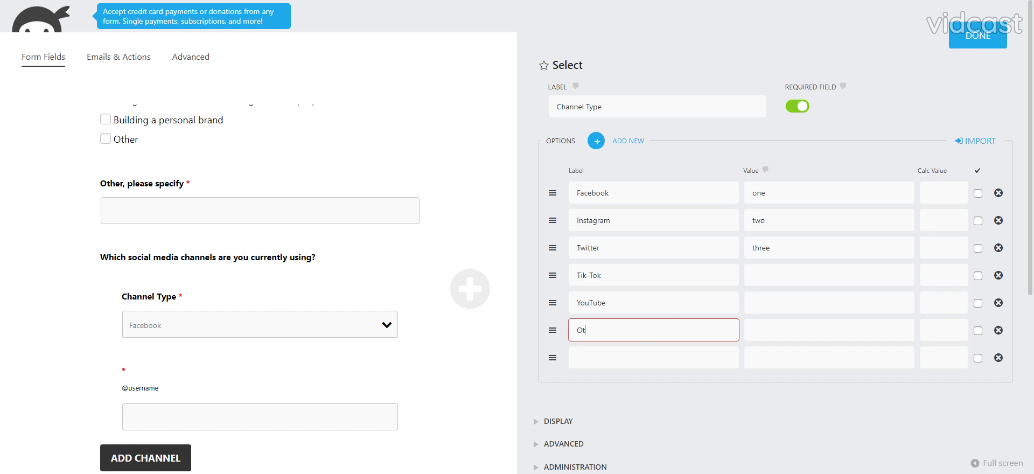
key(Tab)
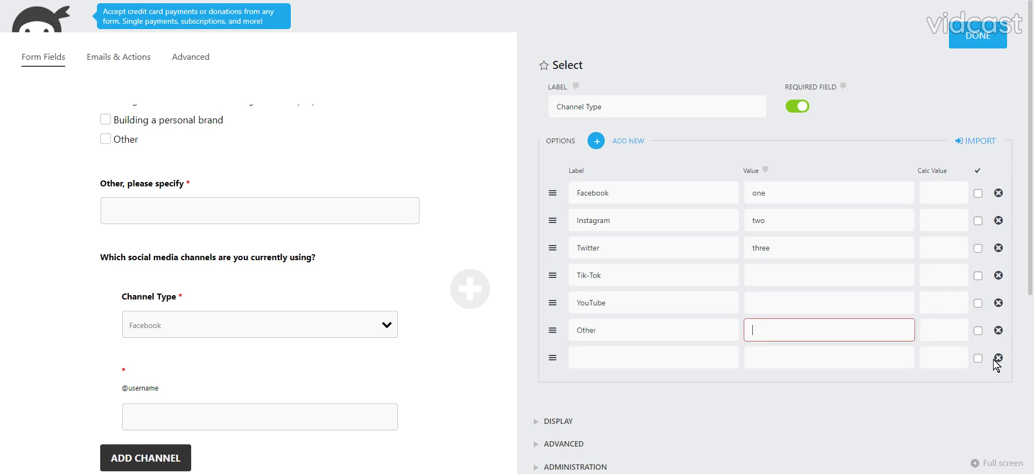
click(999, 357)
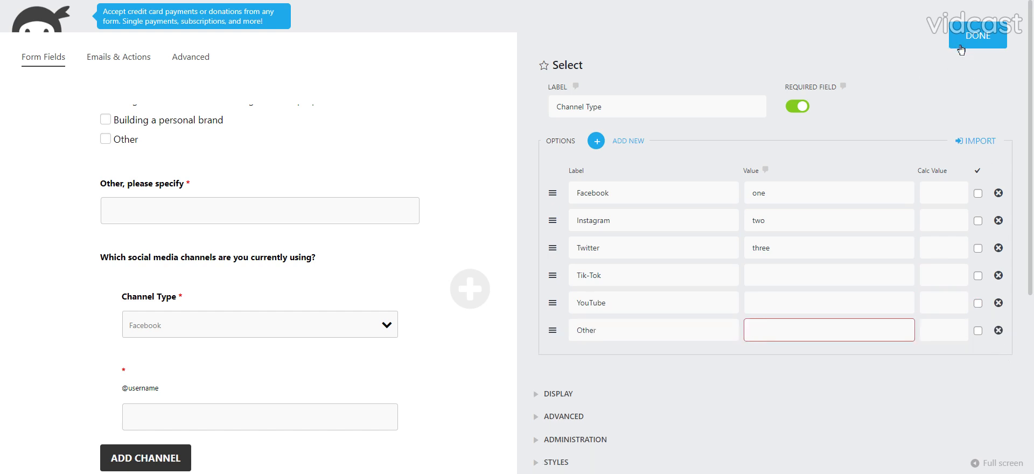
Copy the Facebook option's label into its value.
double_click(593, 192)
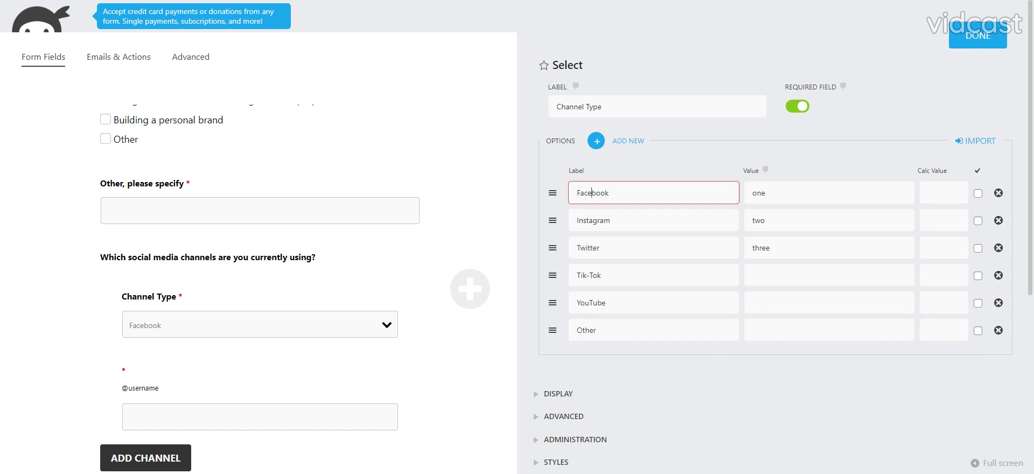
key(ctrl+c)
key(Tab)
key(ctrl+v)
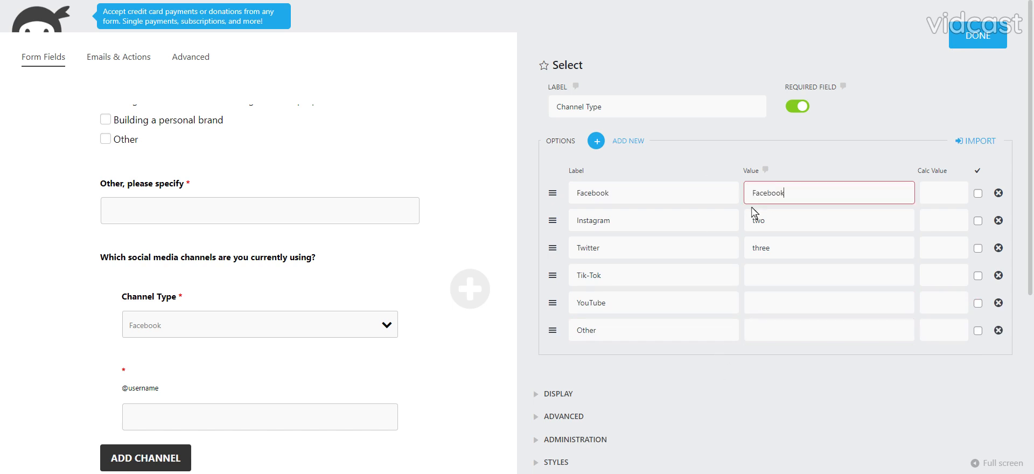
Set the Instagram option's value to "instagram".
key(Tab)
key(Tab)
key(Tab)
key(Tab)
text(inst)
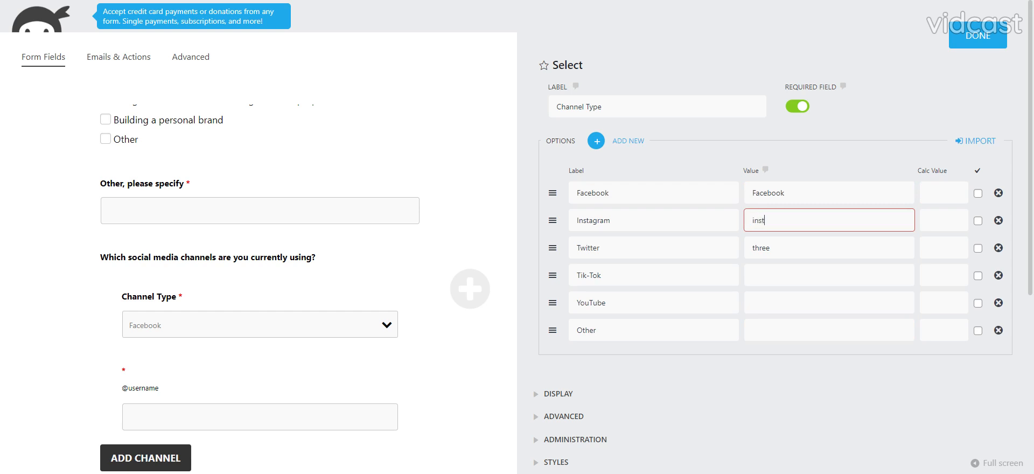
text(argram)
click(769, 221)
key(BackSpace)
double_click(764, 221)
text(ins)
Set the values of the Twitter and Tik-Tok options to "twitter" and "tik-tok".
click(769, 275)
double_click(761, 248)
text(tw)
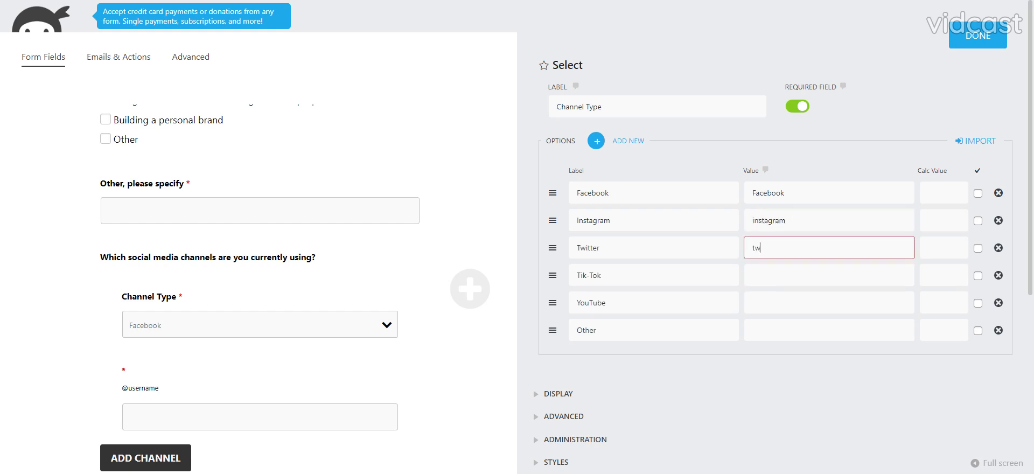
key(Tab)
key(Tab)
key(Tab)
key(Tab)
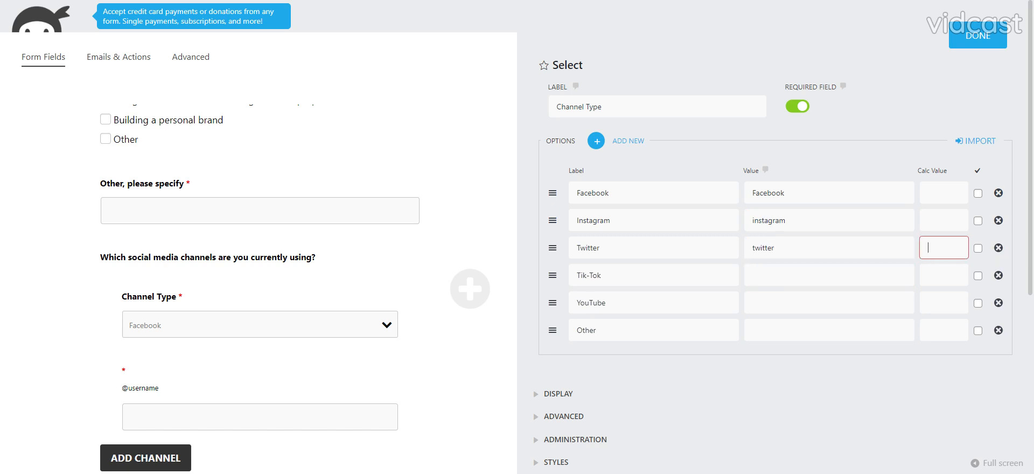
text(tik-tok)
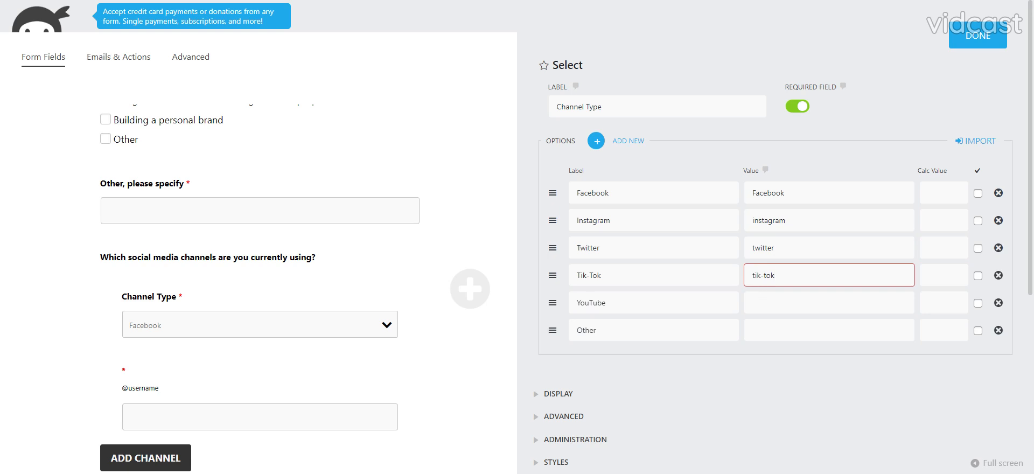
key(Tab)
text(YouTub)
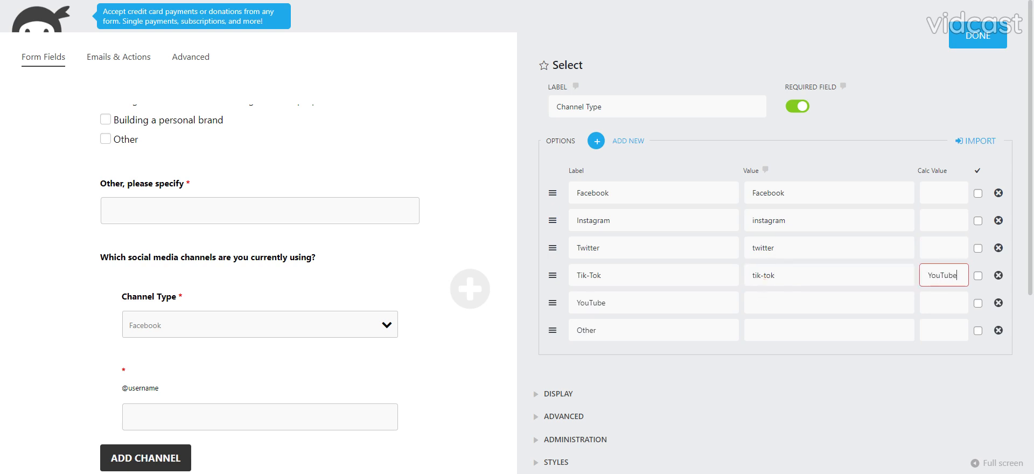
key(shift+Tab)
key(Tab)
key(BackSpace)
key(Tab)
key(shift+Tab)
key(shift+Tab)
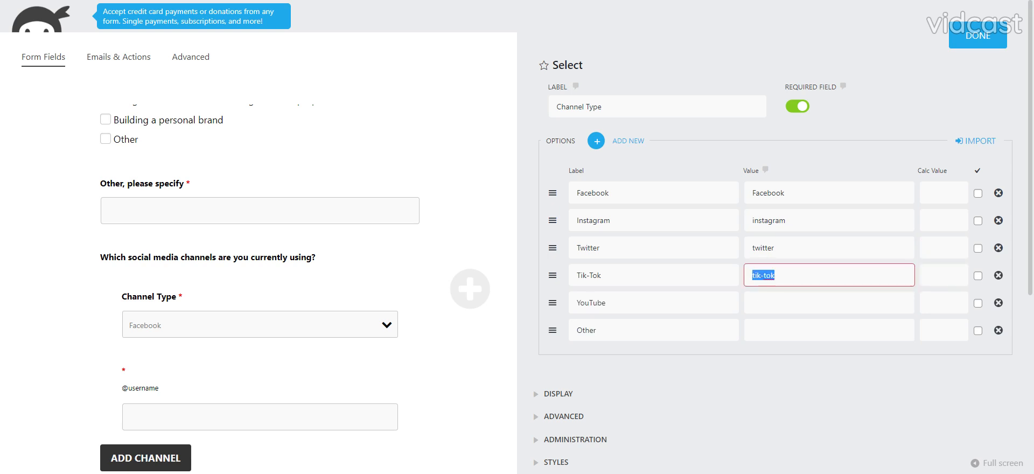
key(shift+Tab)
Set the YouTube option's value to "YouTube" and the Other option's value to "not-specified", and finish editing the field.
key(Tab)
key(Tab)
key(Tab)
key(Tab)
key(Tab)
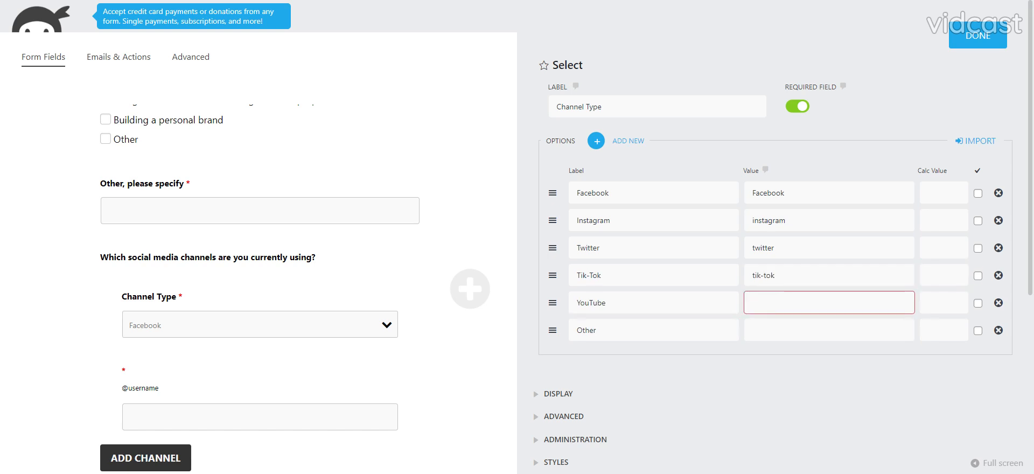
text(You)
key(Tab)
key(Tab)
key(Tab)
key(Tab)
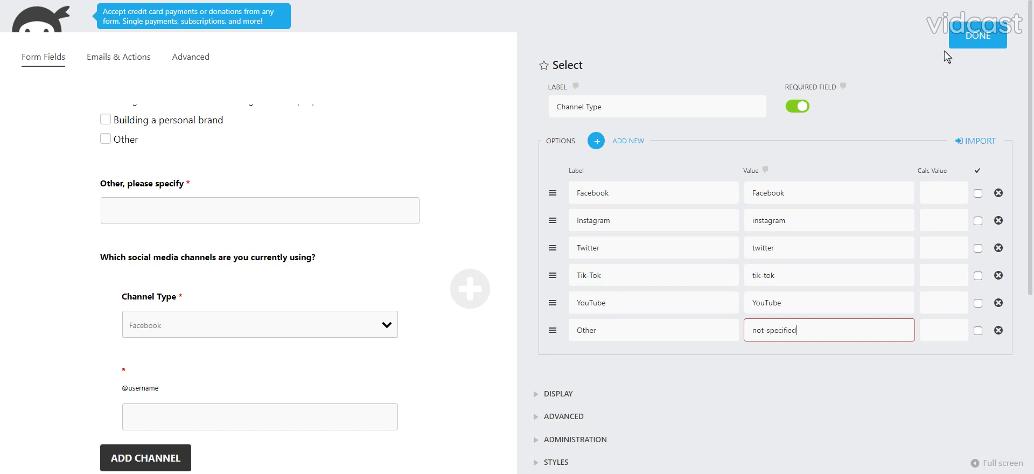
click(977, 43)
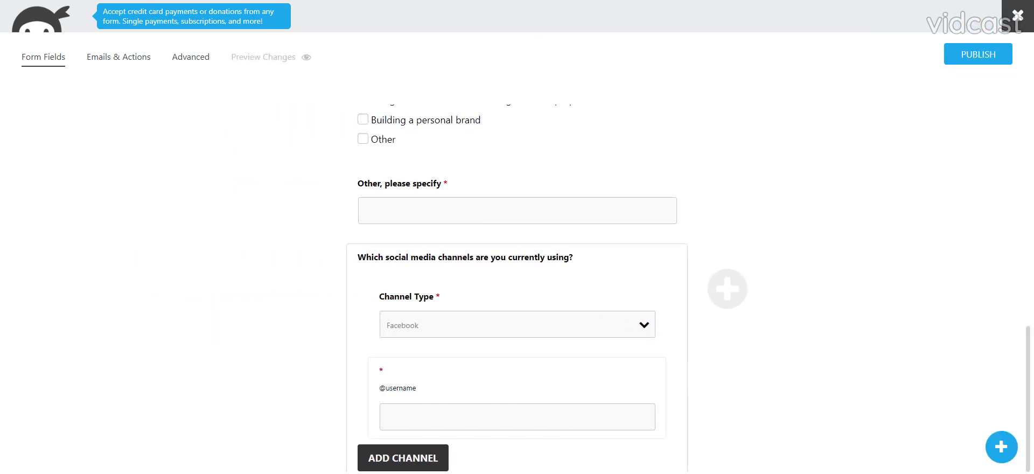
Add a Paragraph Text field below the fieldset, labelled "What specific topics or areas would you like the workshop to cover?".
click(1002, 447)
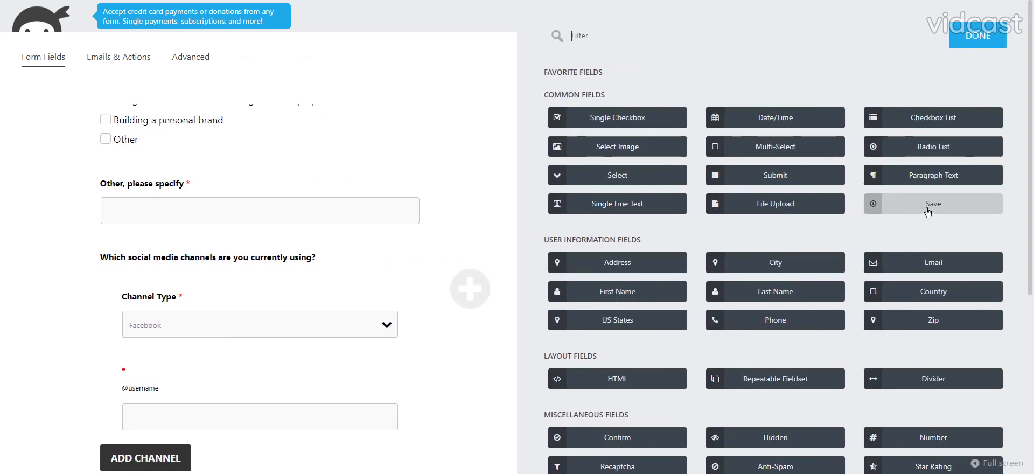
click(889, 176)
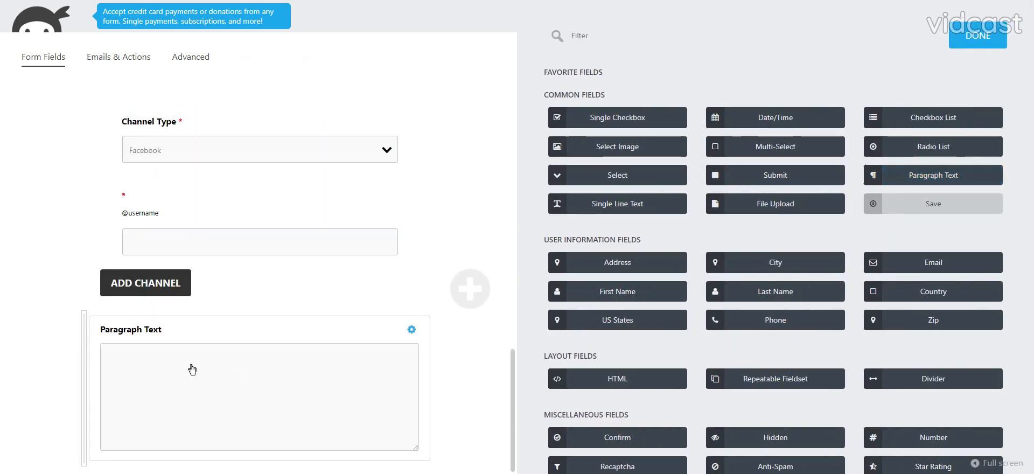
click(193, 367)
click(600, 106)
key(ctrl+a)
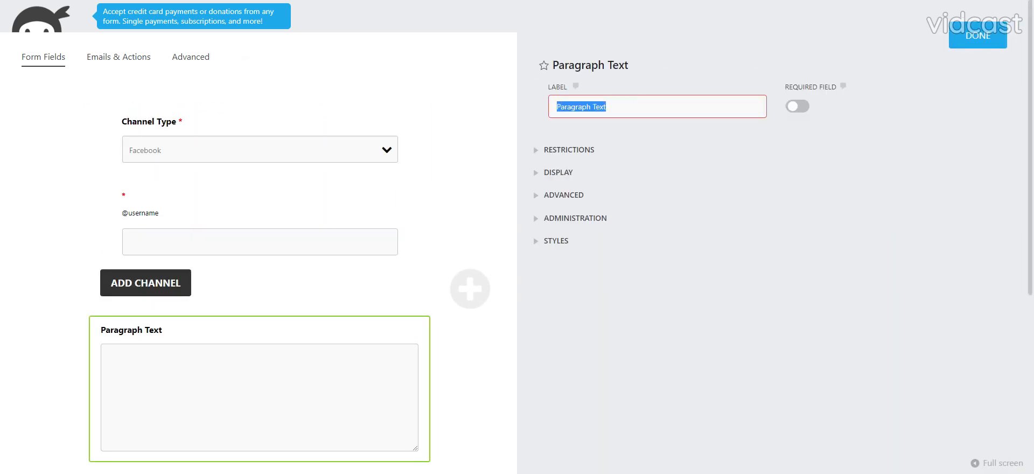
key(ctrl+v)
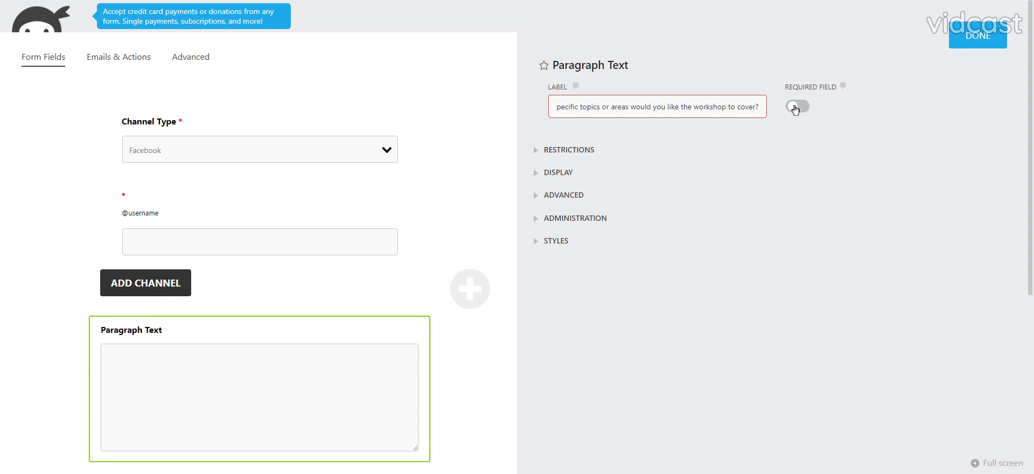
click(990, 46)
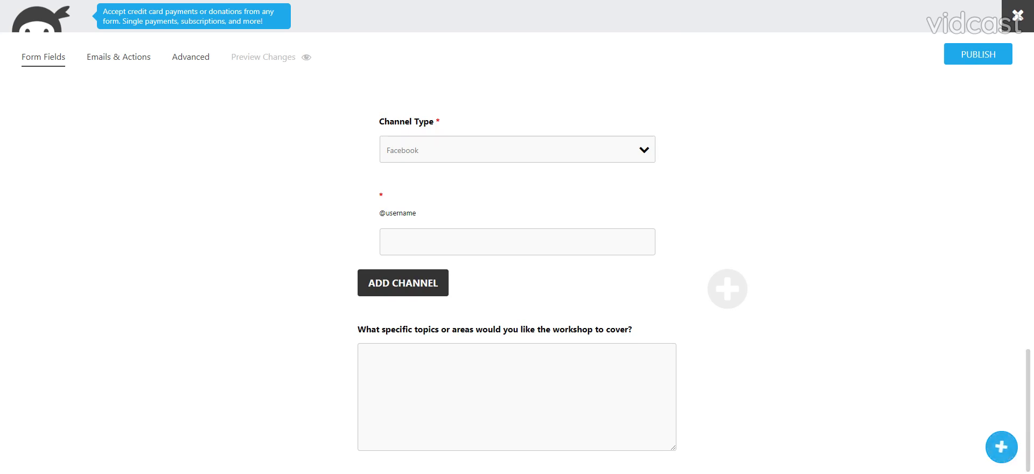
Add a required Radio List field labelled "Do you have any previous experience attending workshops or training sessions related to social media?".
click(1002, 447)
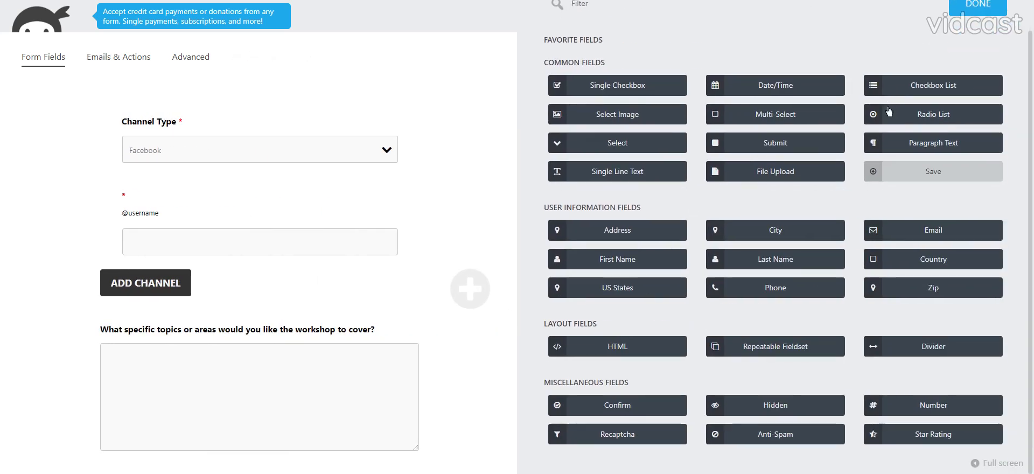
click(890, 117)
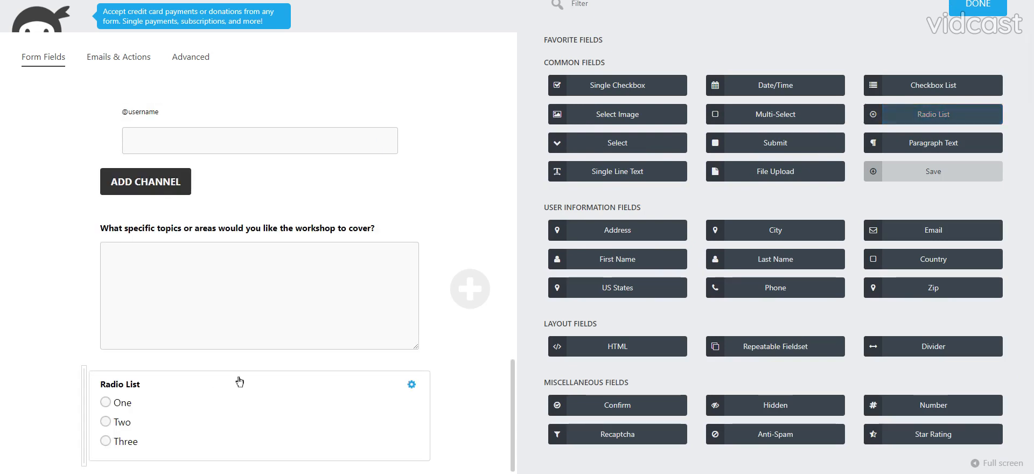
click(237, 381)
drag(592, 90, 556, 91)
key(ctrl+v)
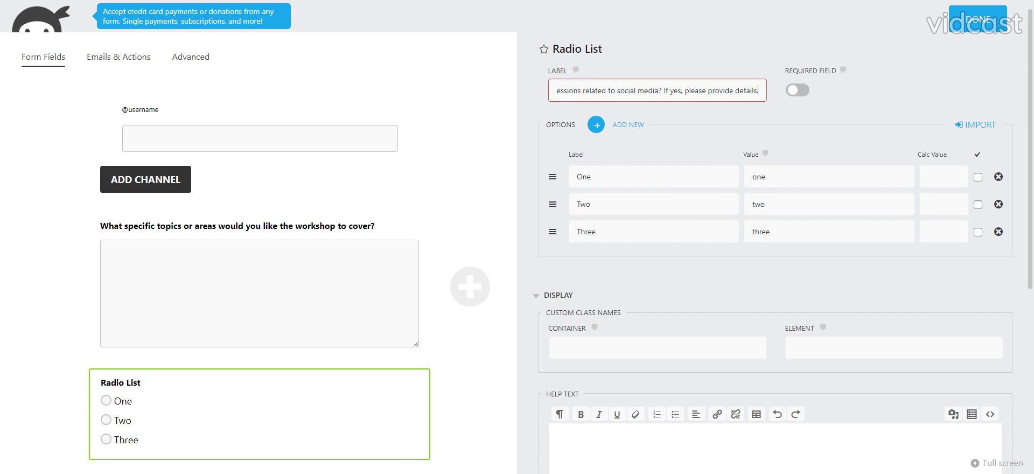
key(ctrl+shift+Left)
key(ctrl+shift+Left)
key(ctrl+shift+Left)
key(ctrl+shift+Left)
key(ctrl+shift+Left)
key(BackSpace)
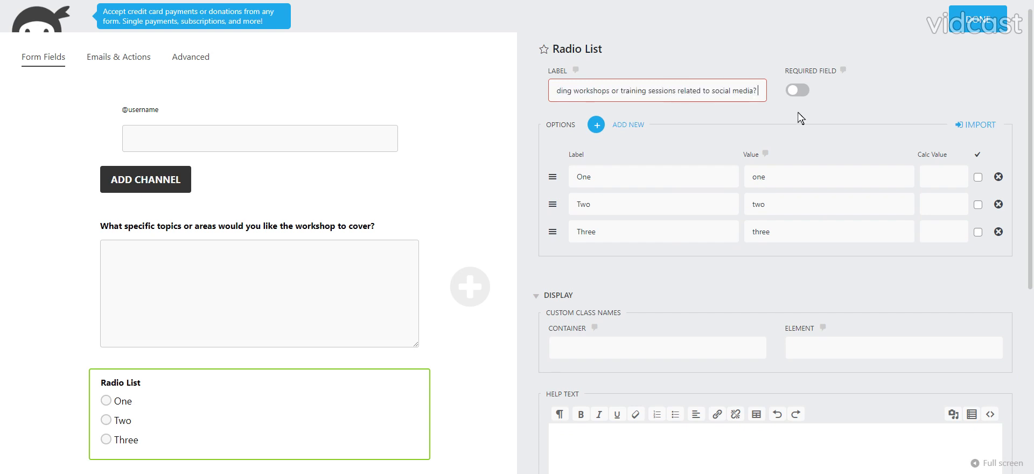
click(790, 92)
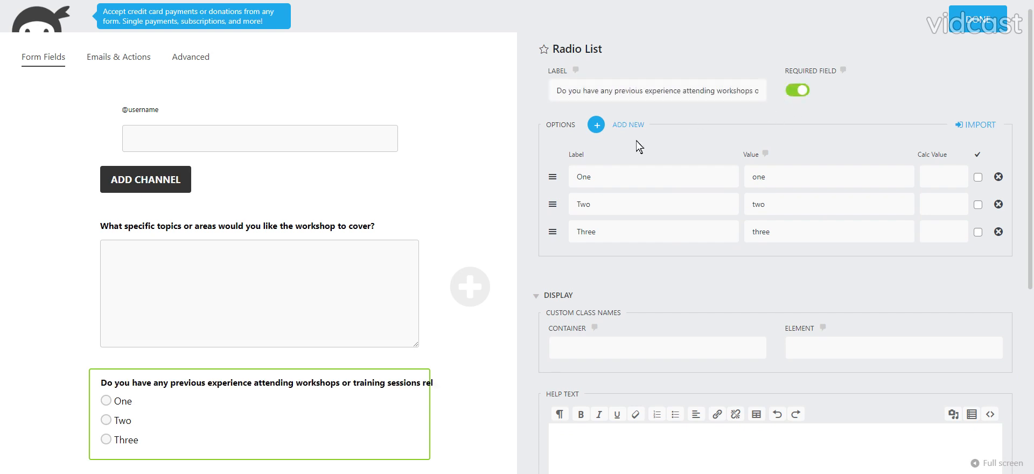
Set the radio list's first option to the label "Yes" and the value "yes".
double_click(584, 177)
text(Yes)
key(Tab)
key(Tab)
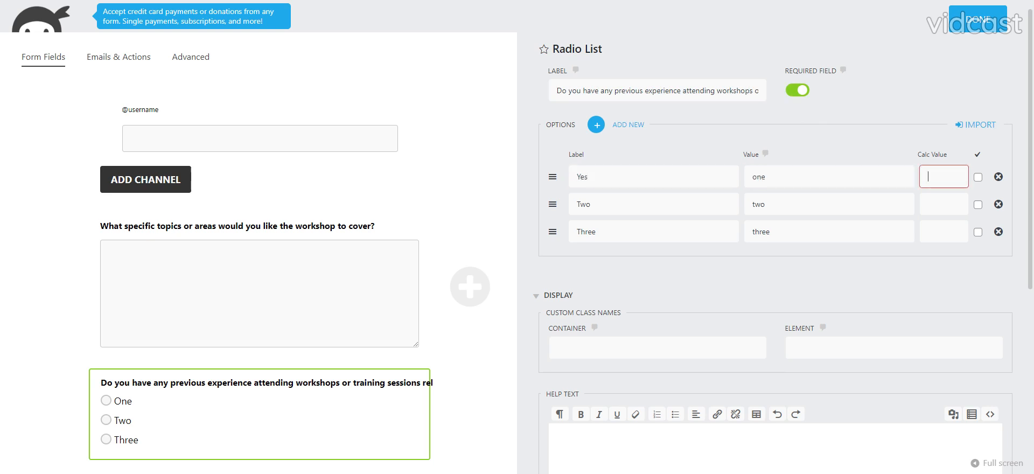
key(shift+Tab)
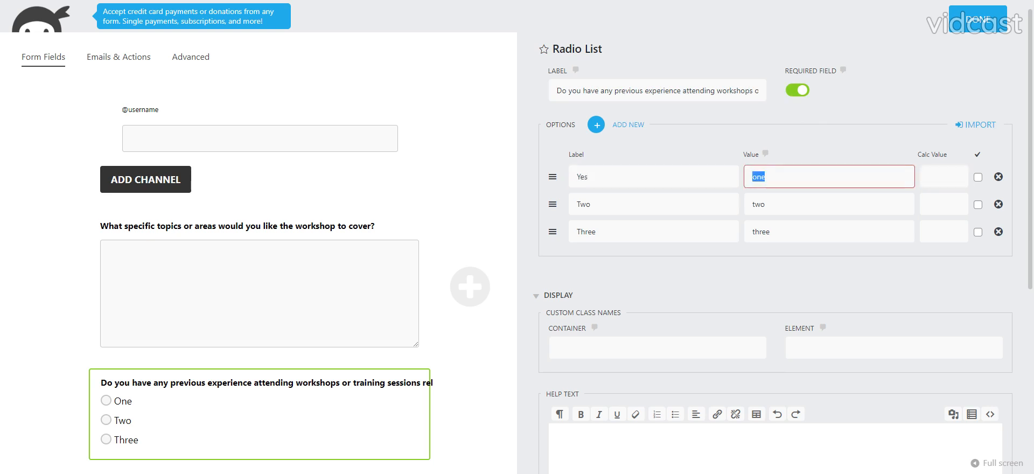
text(yes)
Set the second option's label and value to "no", and delete the third option to complete the field.
key(Tab)
key(Tab)
key(Tab)
text(no)
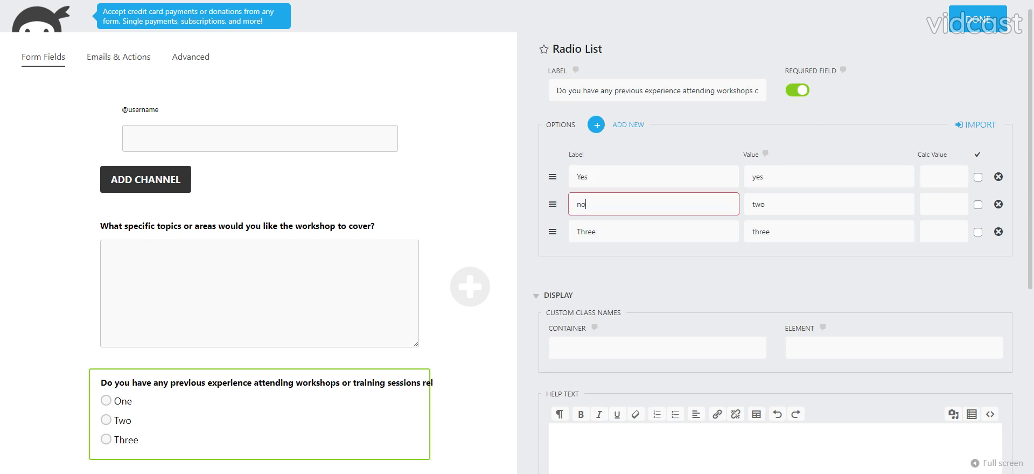
key(BackSpace)
key(Tab)
text(noi)
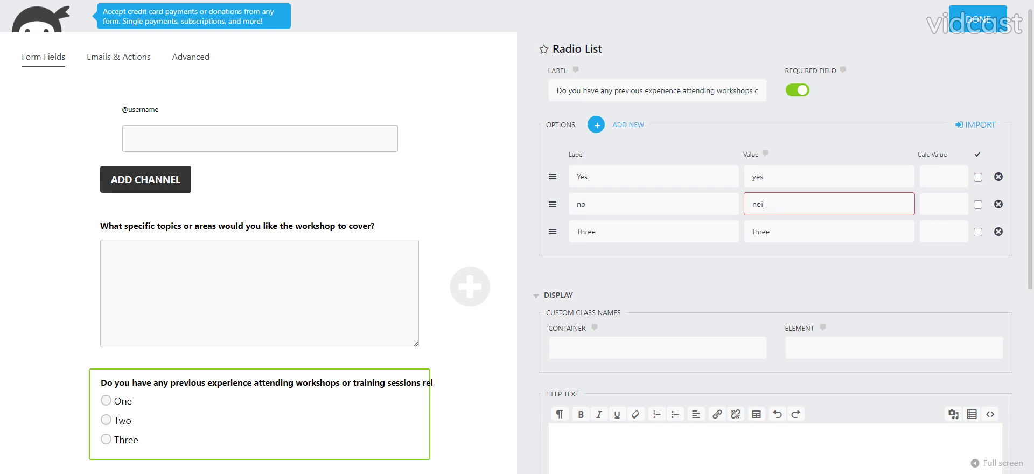
key(Tab)
key(shift+Tab)
text(no)
key(Tab)
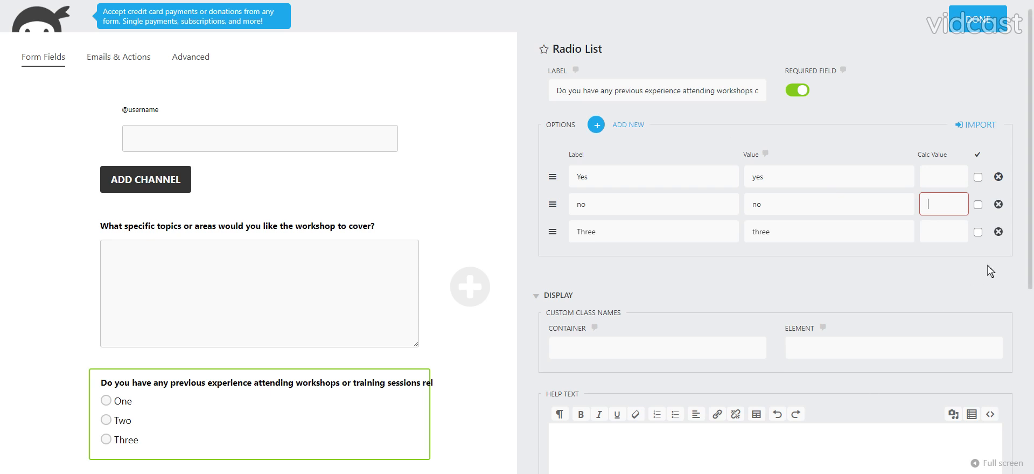
click(999, 232)
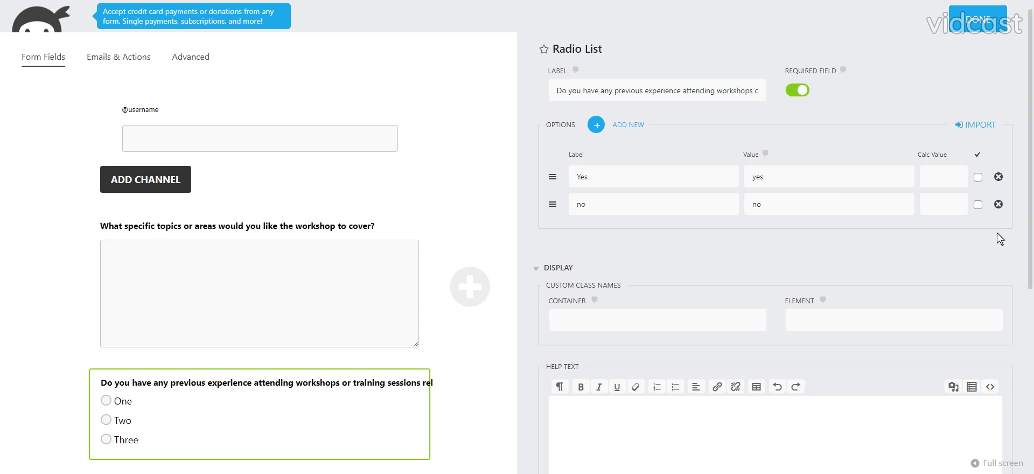
click(978, 22)
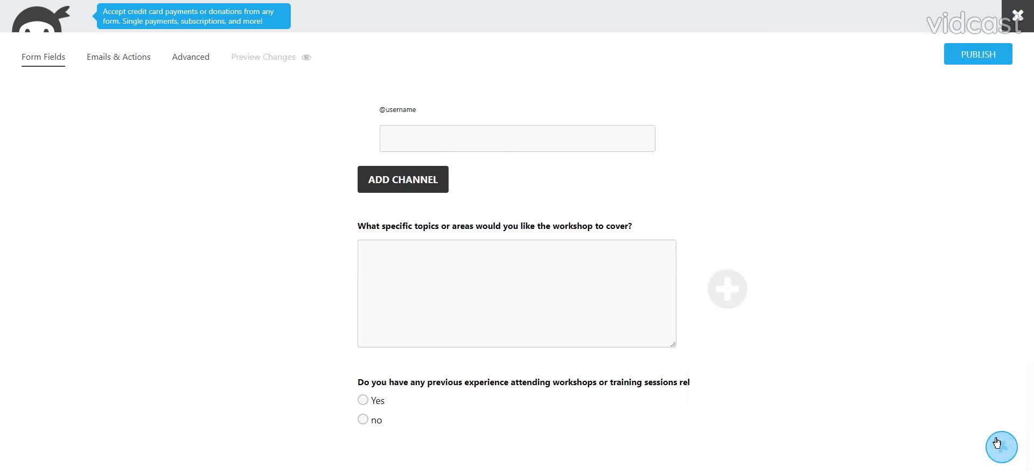
Add a Paragraph Text field below the previous-experience radio list, keeping its default settings.
click(1001, 444)
click(911, 161)
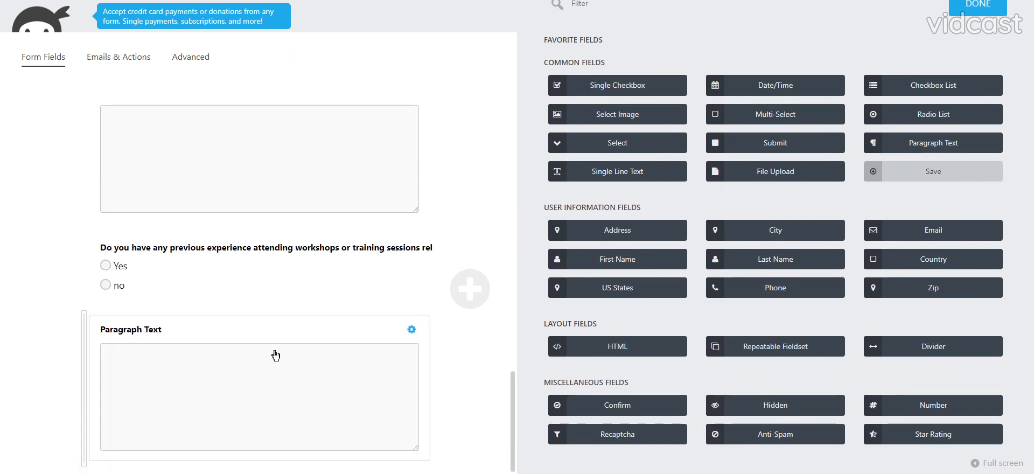
click(970, 6)
Publish the form with the title "Social Media Workshop" and an added submit button.
scroll(443, 289, up, 8)
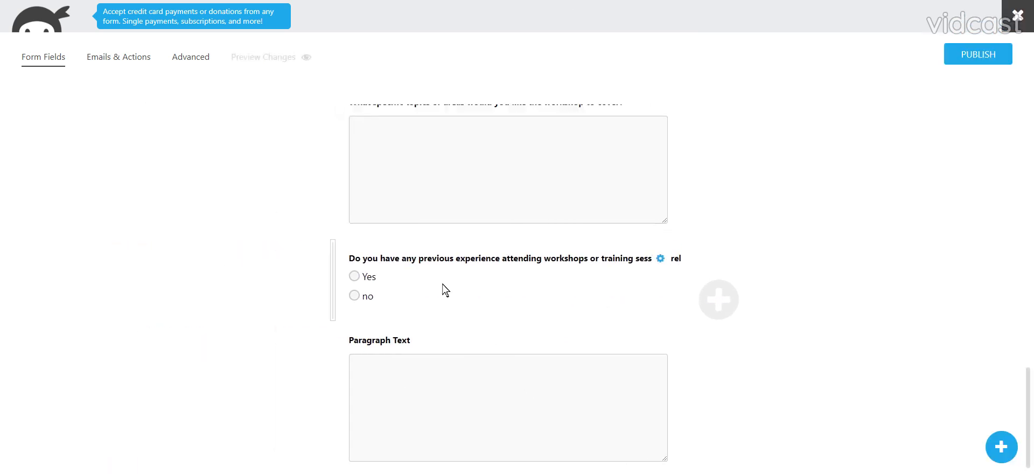
scroll(396, 334, up, 10)
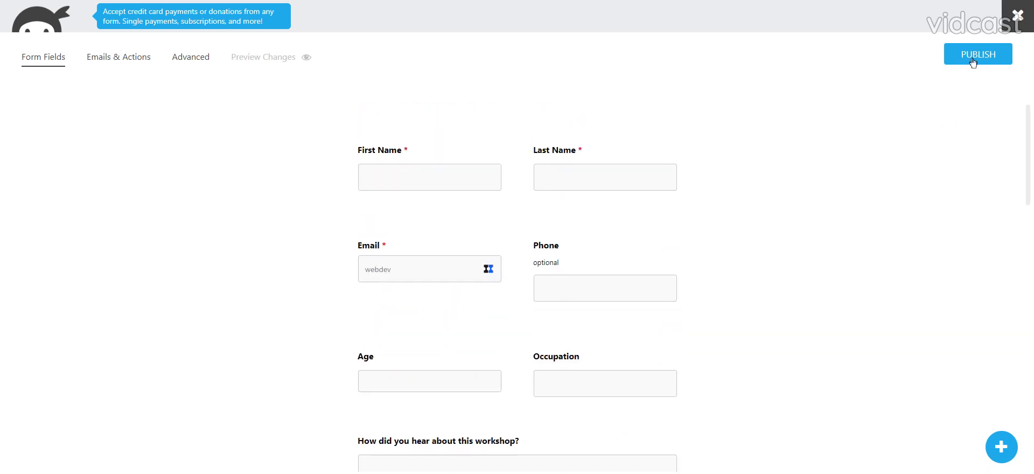
click(974, 58)
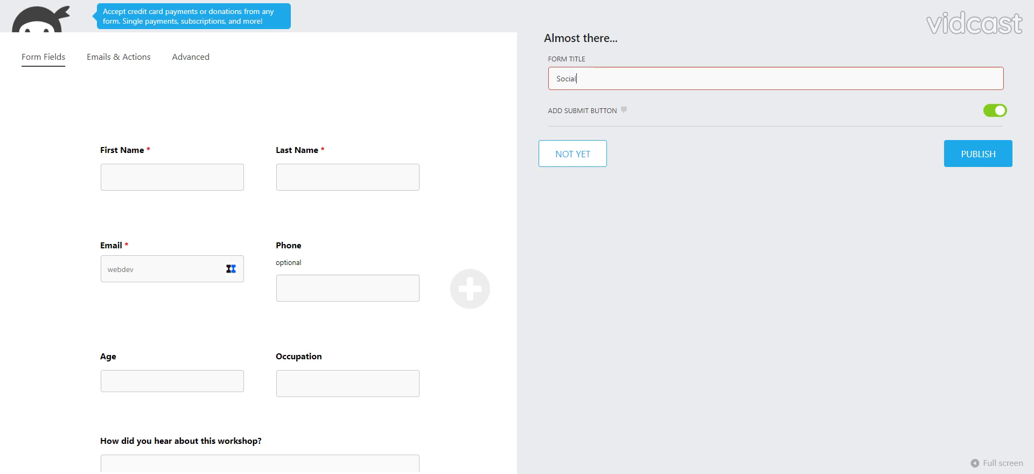
text(me)
text( Media Wor)
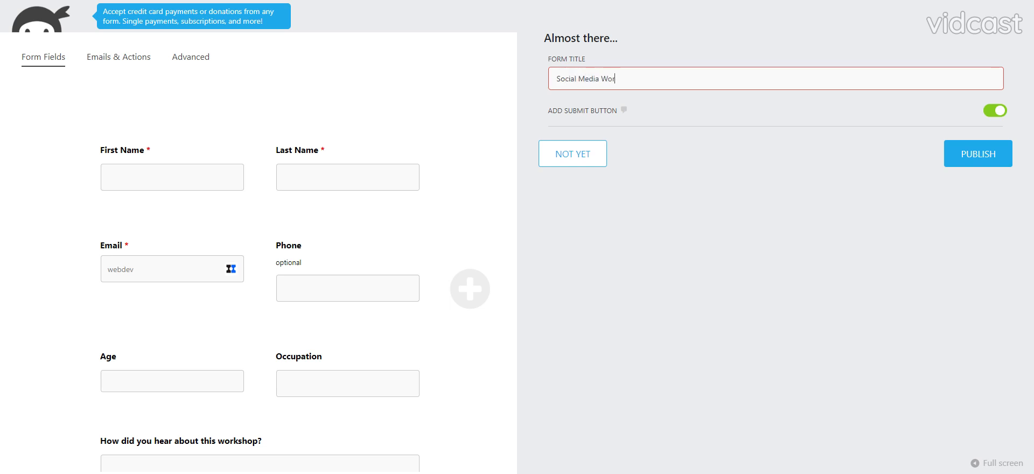
text(kshop)
click(951, 164)
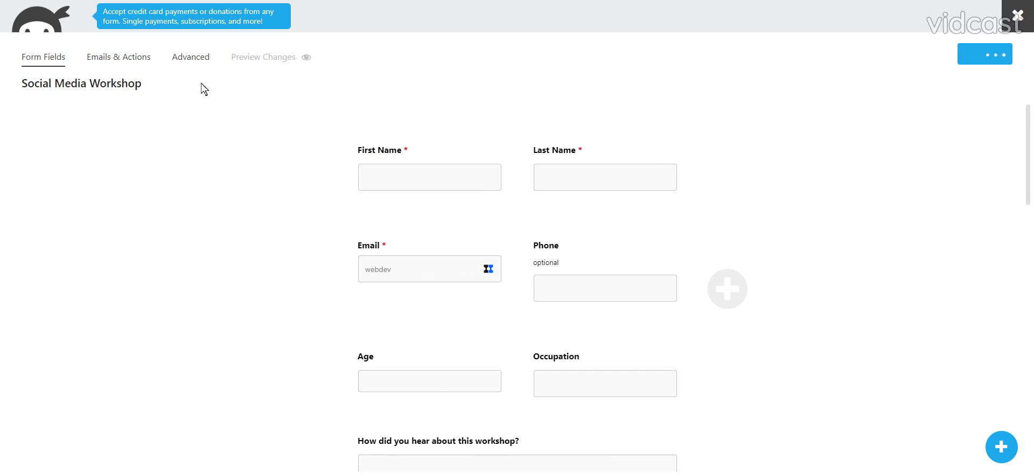
Set the Admin Email action's reply-to address to the form's Email field merge tag.
click(118, 60)
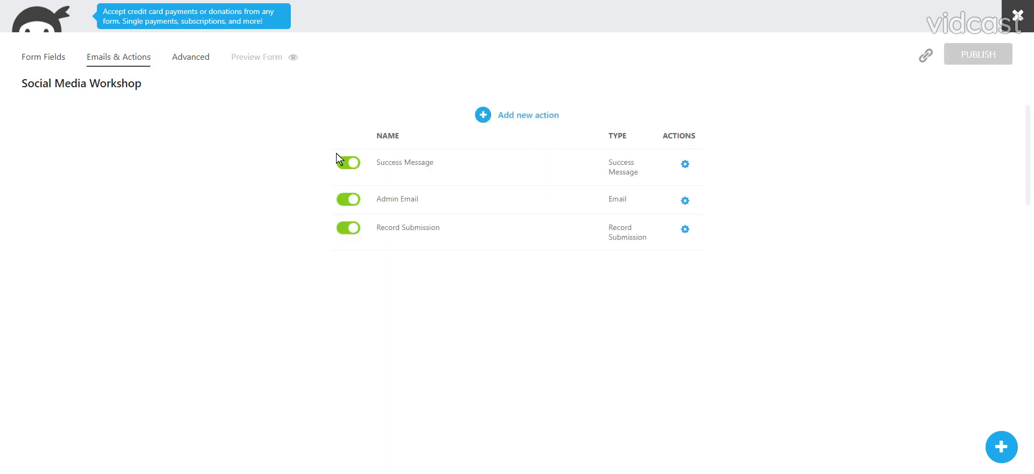
click(406, 201)
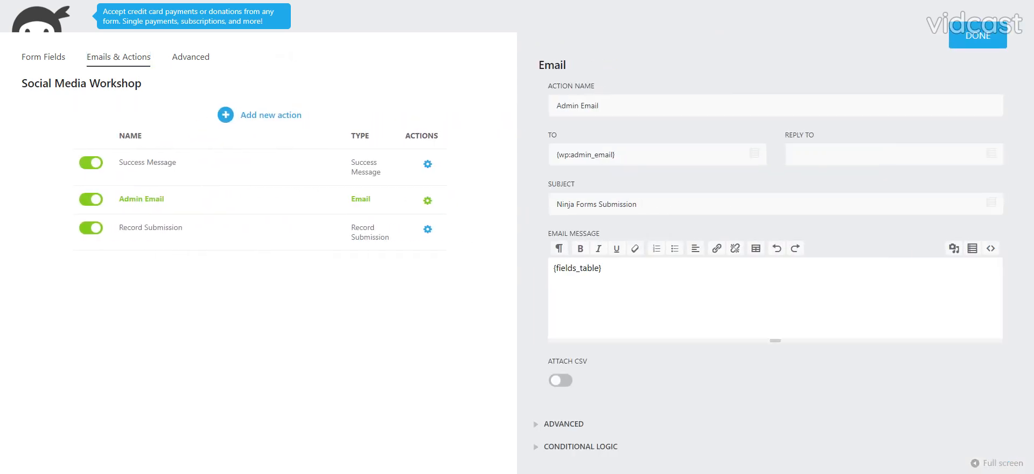
click(991, 153)
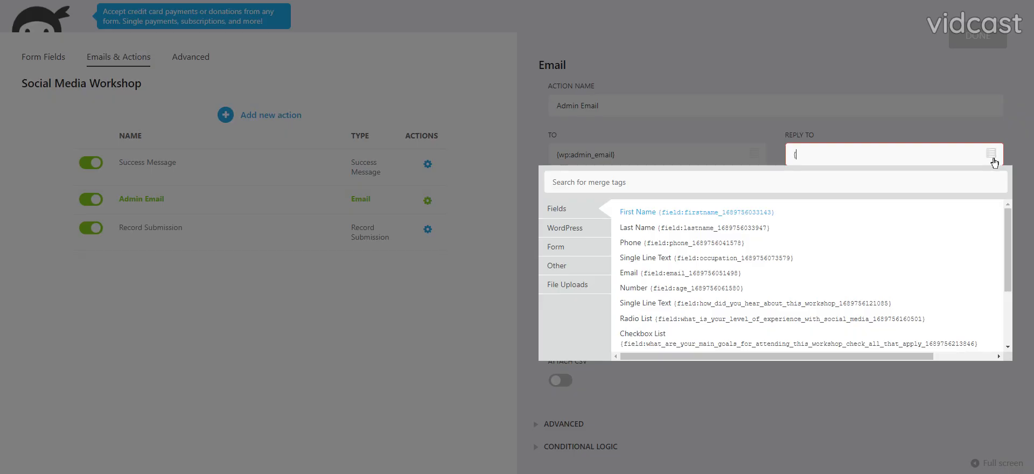
click(673, 273)
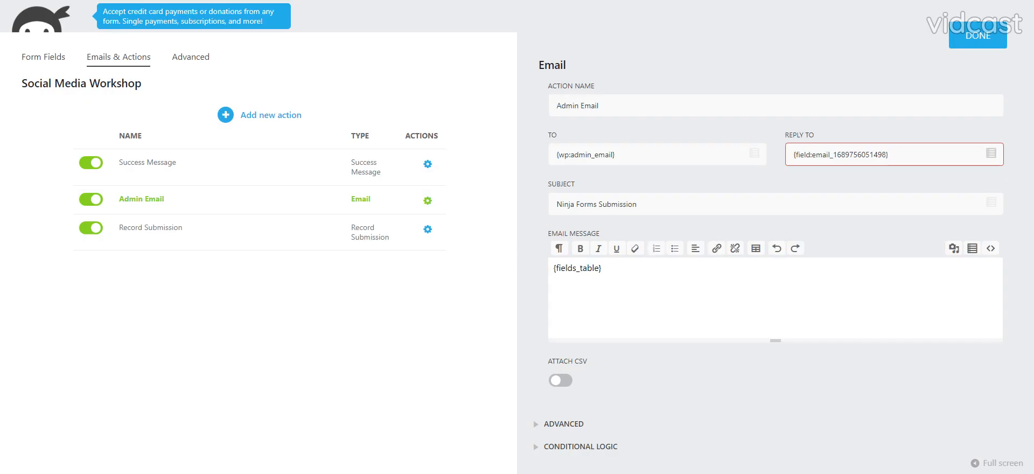
Set the Admin Email subject to "Social Media Workshop Registration - " followed by the Email field merge tag, and finish editing the action.
key(Tab)
text(S)
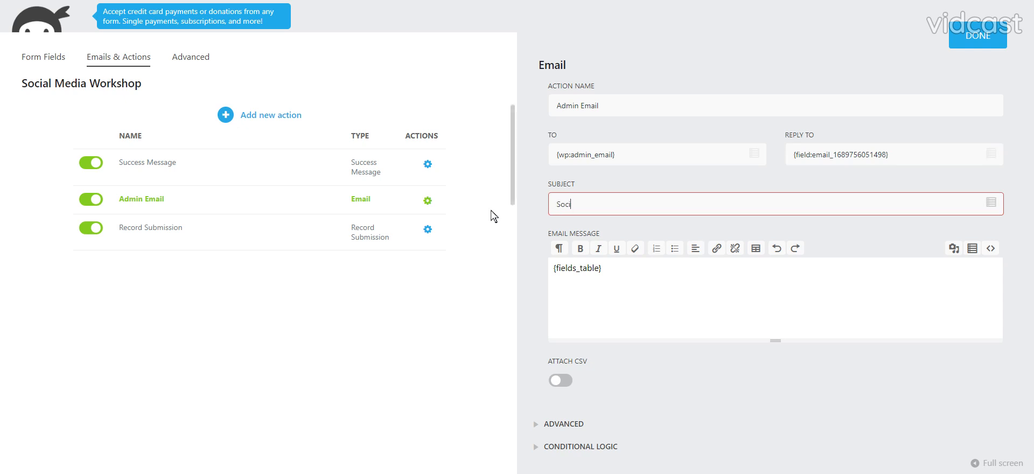
text(ocial Media Workshop Registration -)
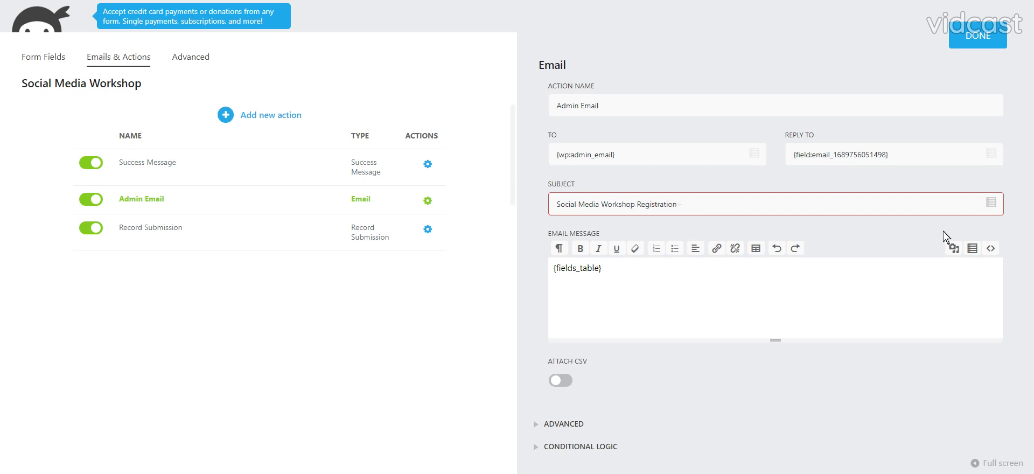
click(991, 203)
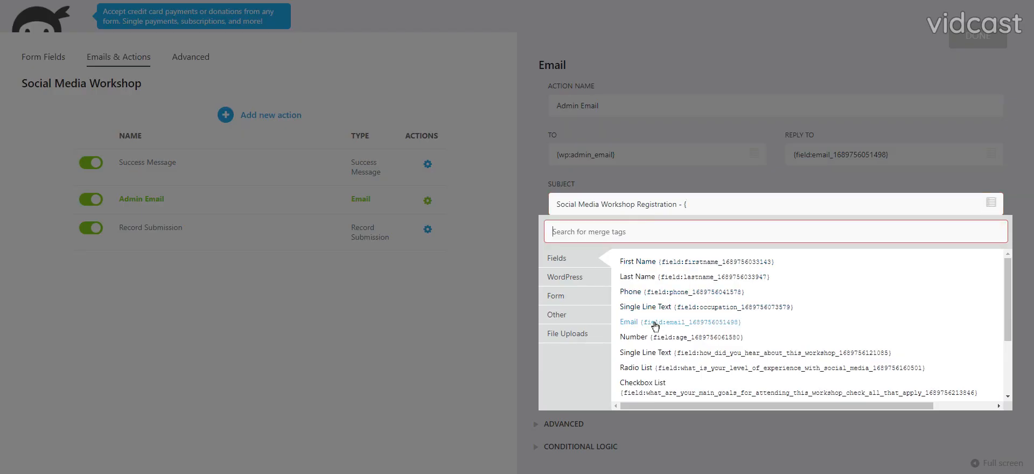
click(660, 326)
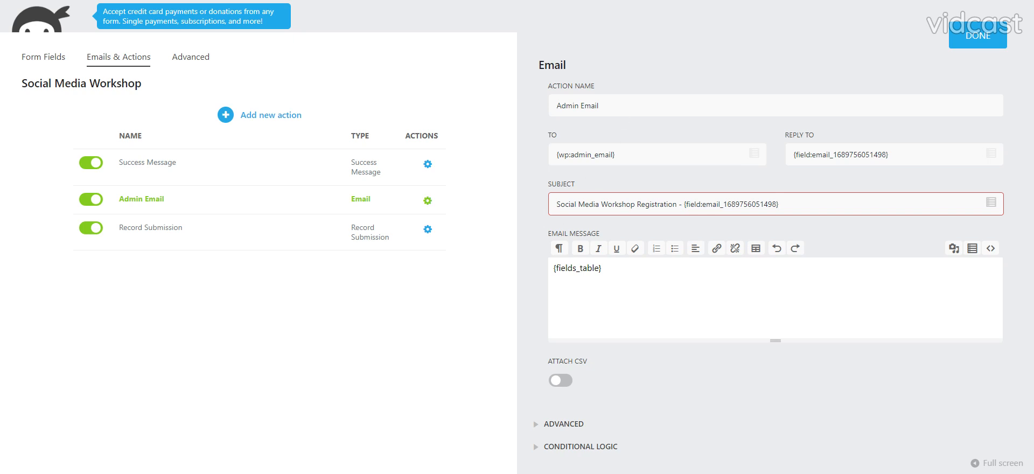
click(978, 37)
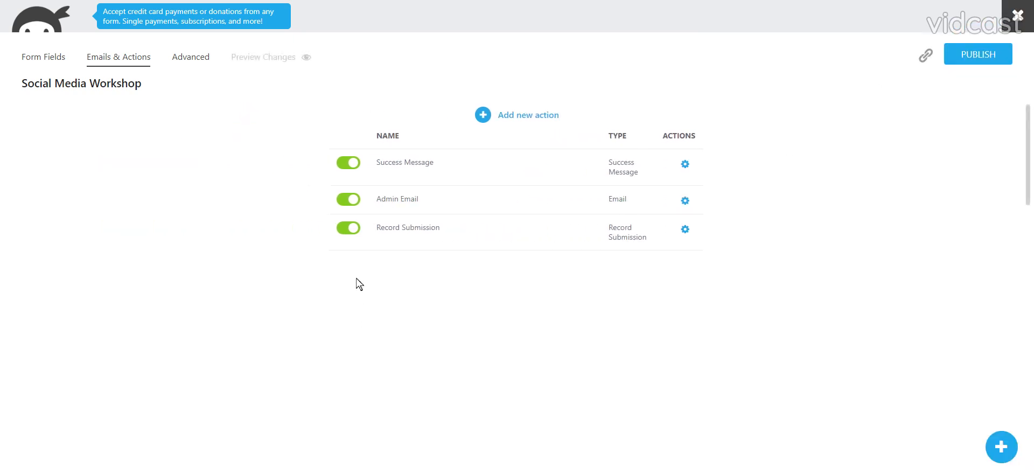
Replace the Success Message action's text with "Your registered! We will email the details to".
click(430, 161)
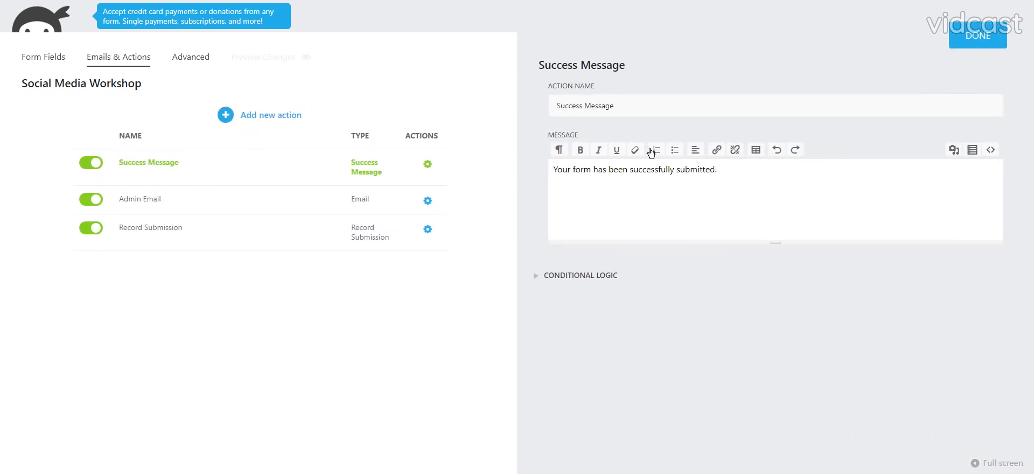
drag(718, 169, 529, 178)
text(Y)
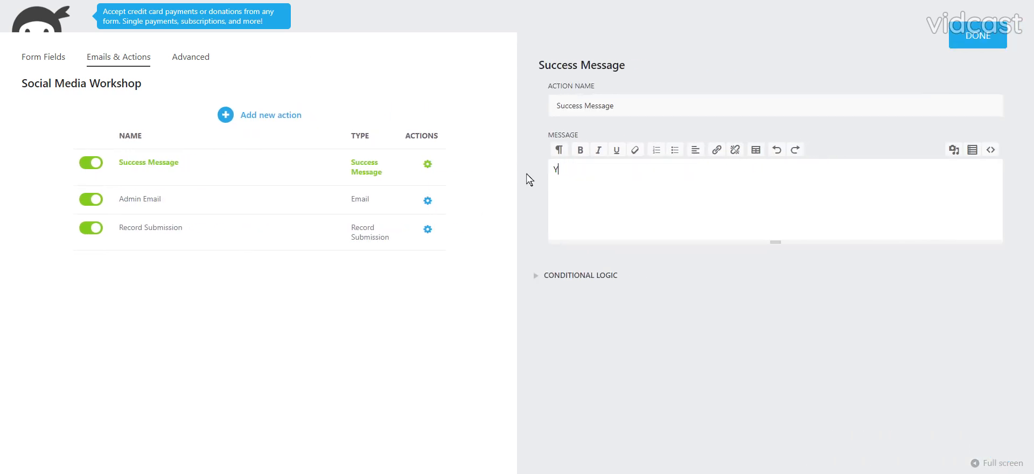
text(our registered! We will emai)
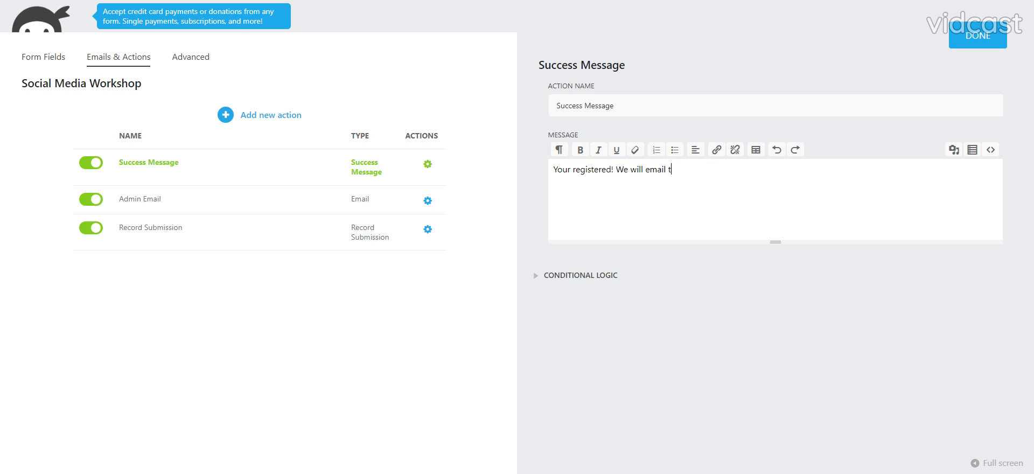
text(l t)
key(BackSpace)
text(yout the details to)
Append the Email field merge tag to the success message and finish editing the action.
click(972, 152)
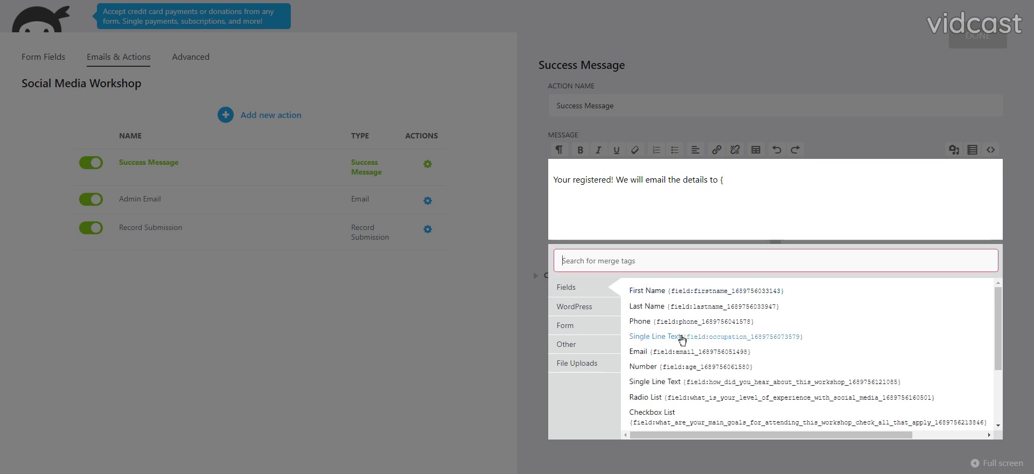
click(660, 354)
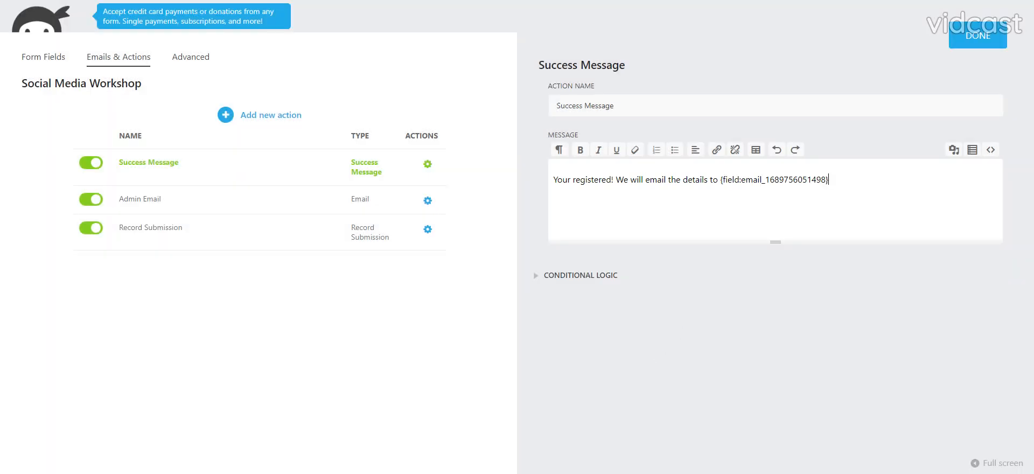
click(967, 43)
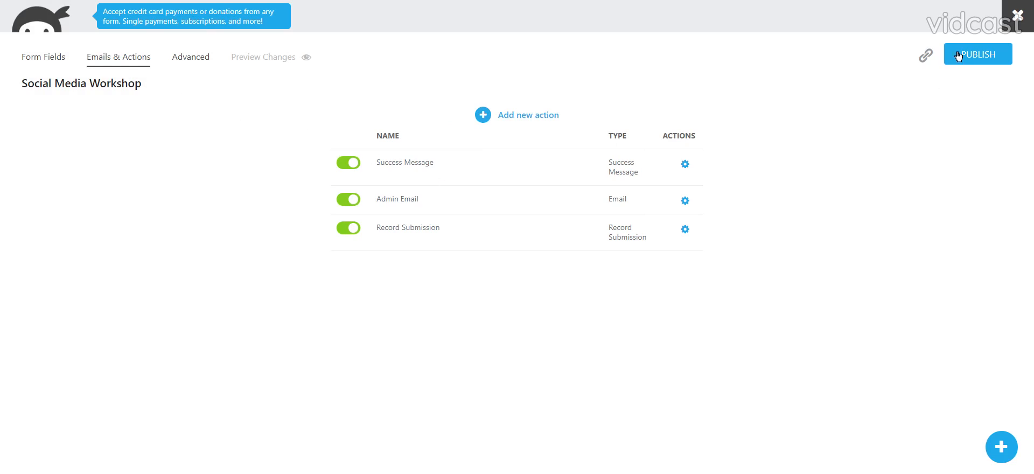
Relabel the Paragraph Text field as "Tell us about your workshop experience.", make it required and finish editing the field.
scroll(469, 367, down, 15)
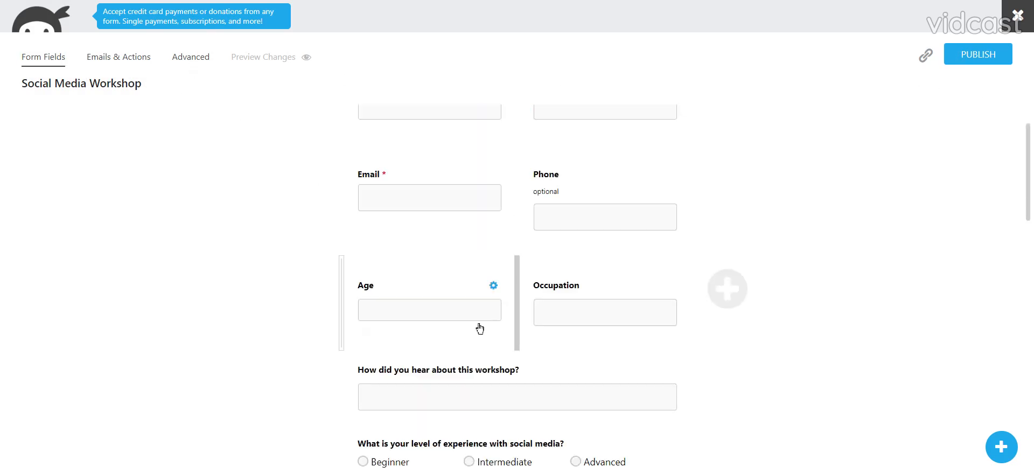
scroll(469, 367, down, 5)
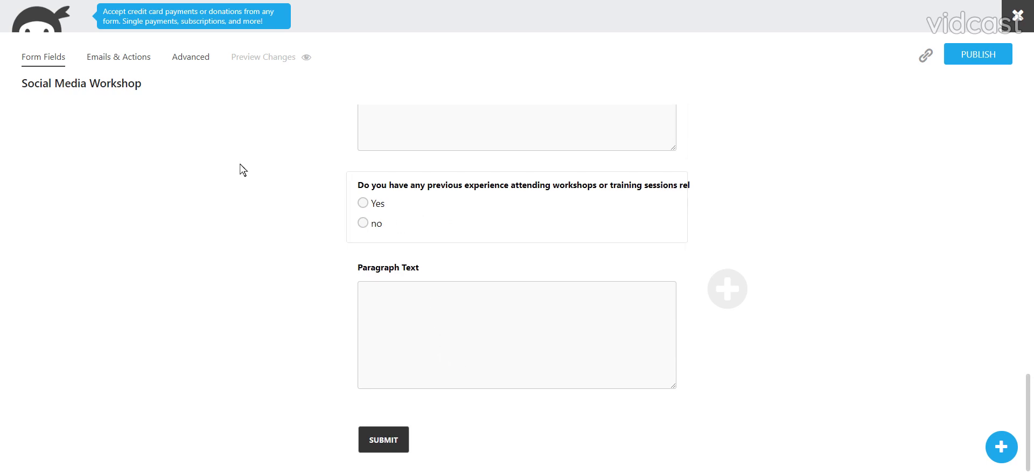
scroll(480, 334, up, 3)
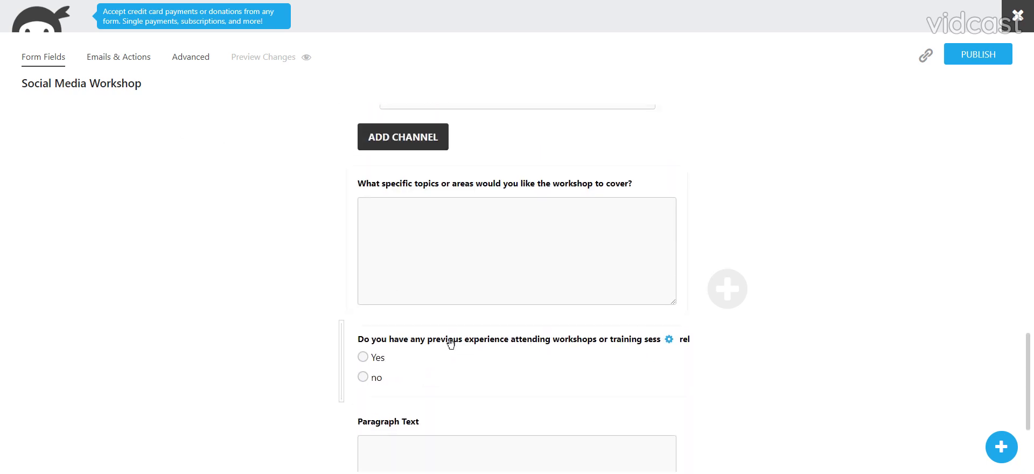
scroll(446, 341, down, 3)
click(449, 334)
click(591, 106)
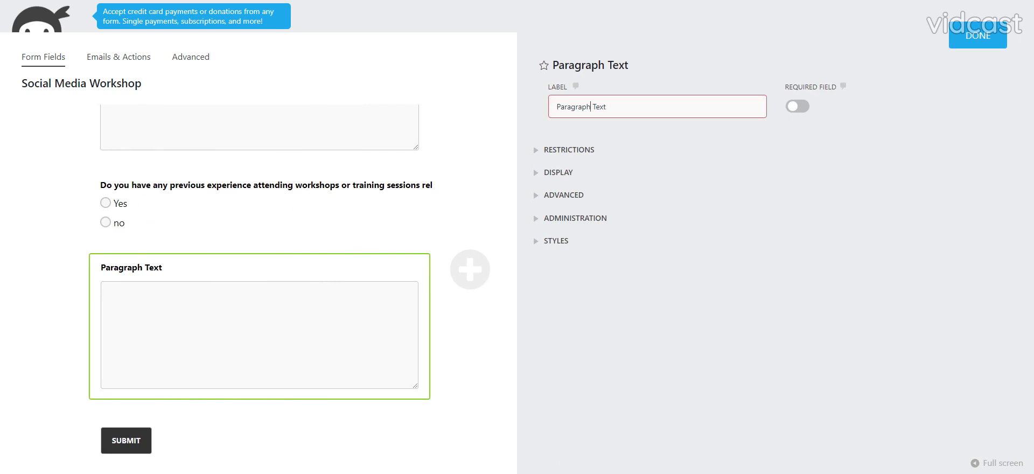
triple_click(592, 107)
text(Tell us about th)
text(e )
text(your)
text( workshop ex)
text(periecne.)
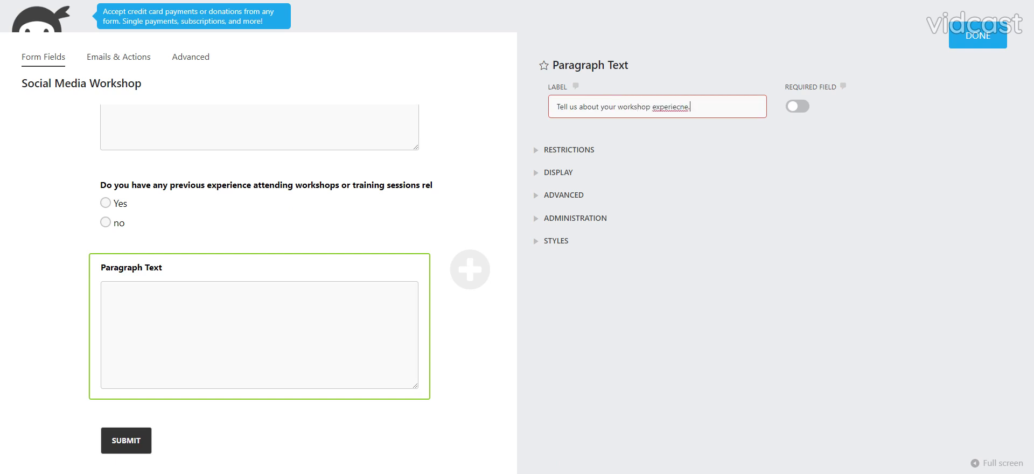
double_click(671, 106)
text(experience)
click(797, 107)
click(964, 38)
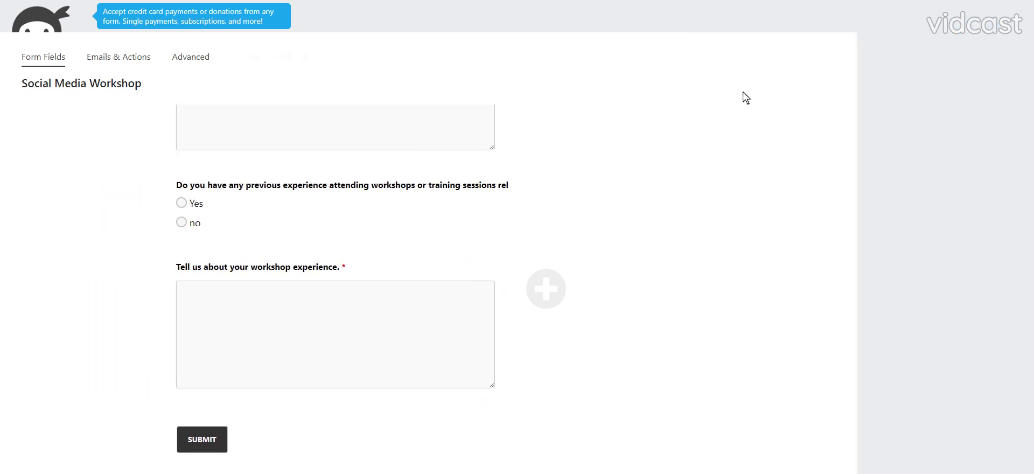
Add a conditional logic rule that triggers when the previous workshop experience question Has Selected Yes.
click(191, 56)
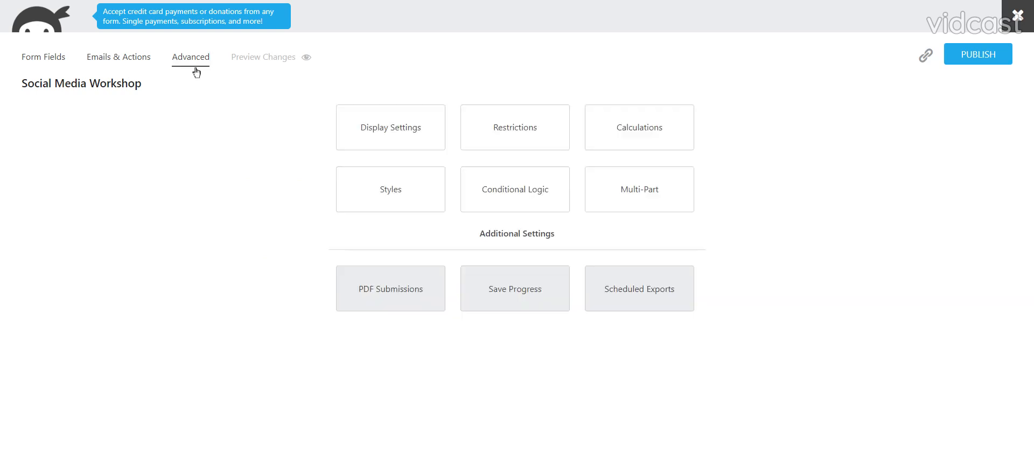
click(520, 177)
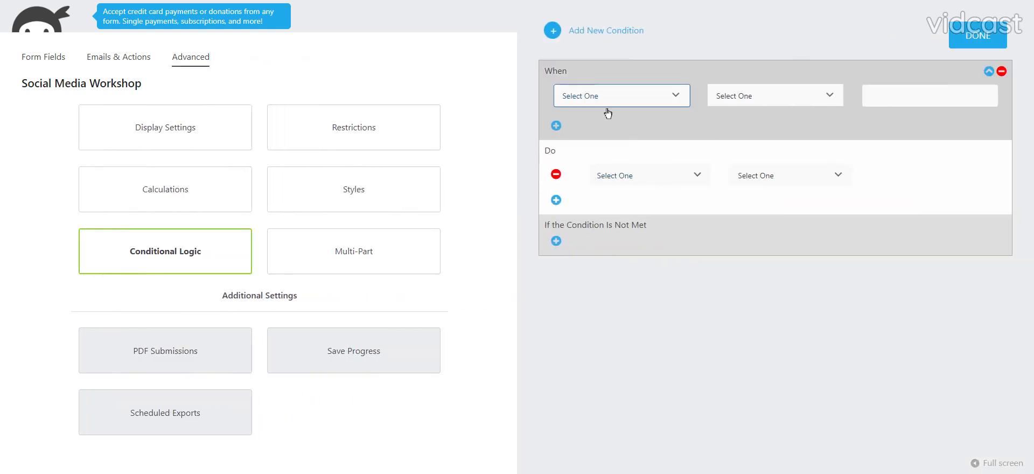
click(614, 156)
click(730, 105)
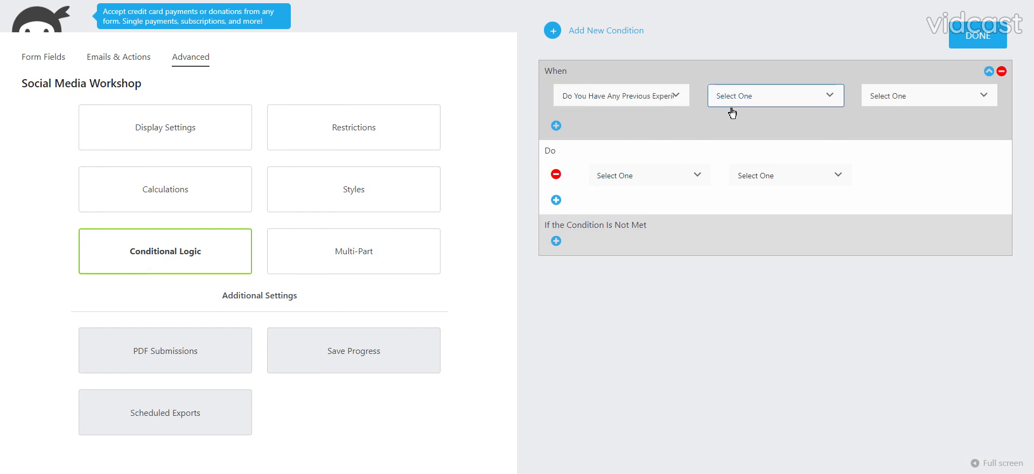
click(741, 126)
click(891, 105)
click(881, 127)
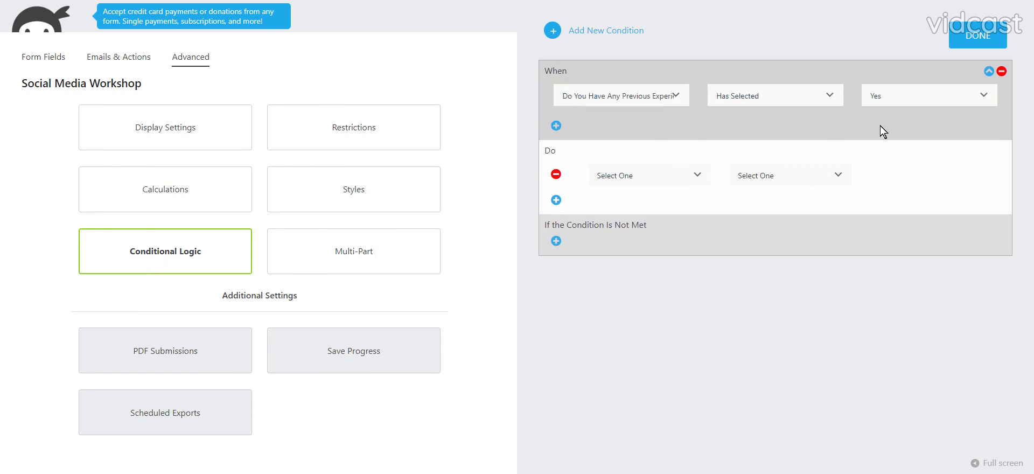
Set the condition's action to Show Field for the "Tell us about your workshop experience" field.
click(625, 187)
click(762, 255)
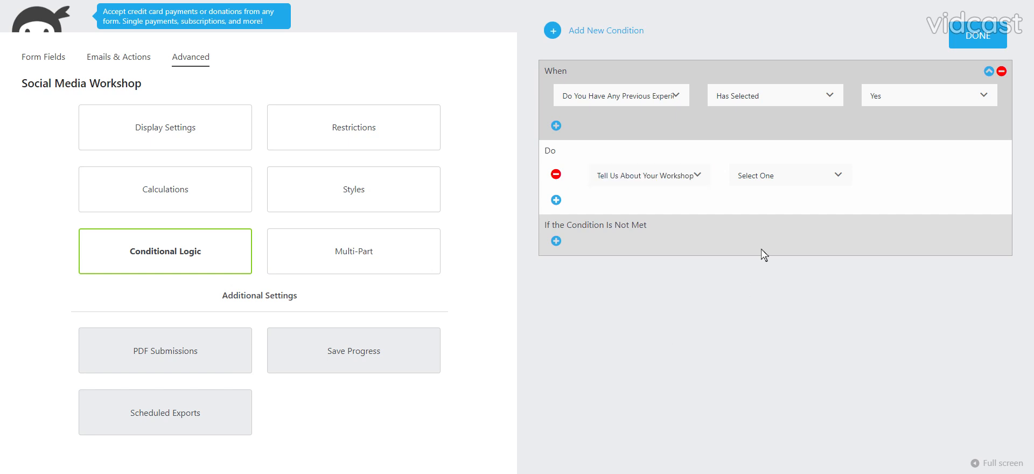
click(759, 192)
click(763, 203)
Add an action on the "Tell us about your workshop experience" field for when the condition is not met, and publish the form.
click(556, 241)
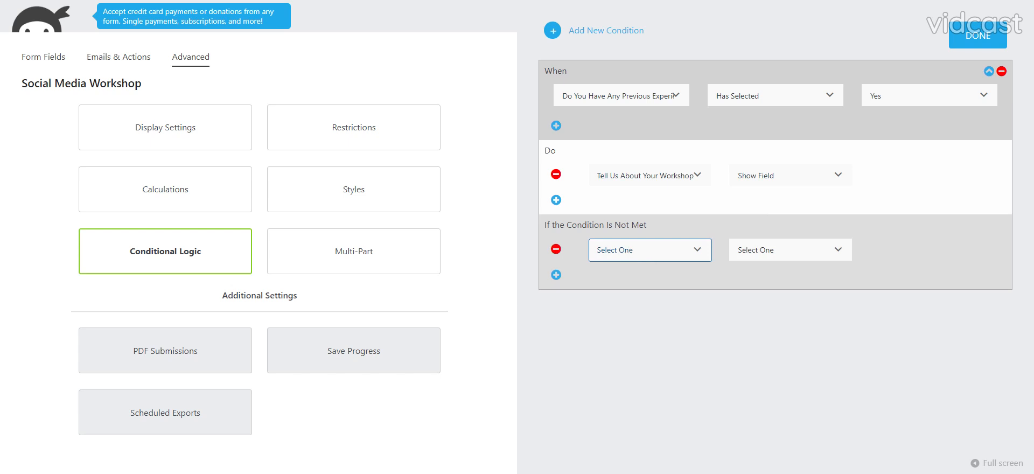
click(744, 291)
click(771, 244)
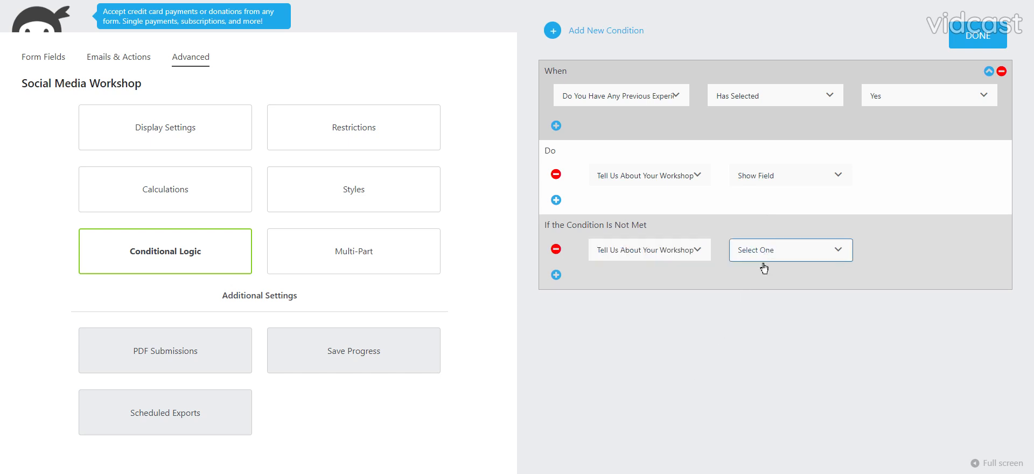
click(754, 246)
click(973, 33)
click(961, 59)
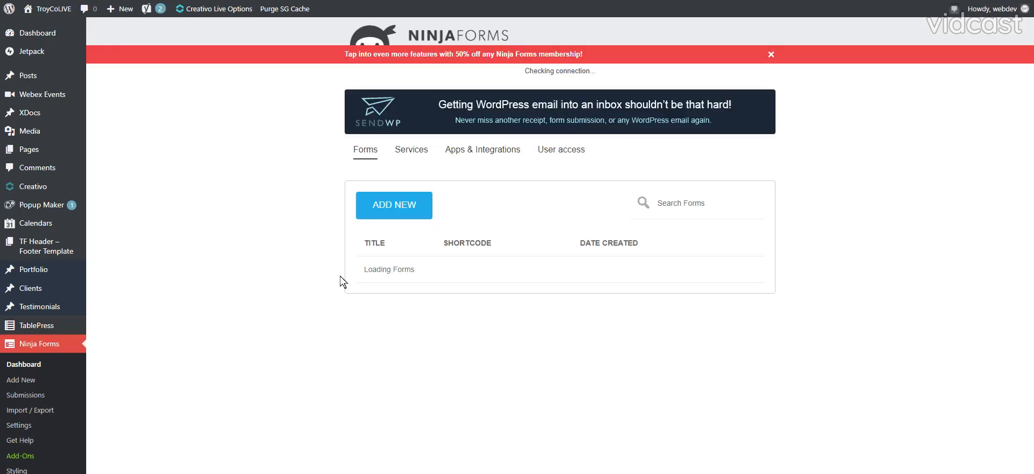
Copy the Social Media Workshop form's shortcode, [ninja_form id=49], from the Ninja Forms dashboard list.
scroll(443, 289, down, 15)
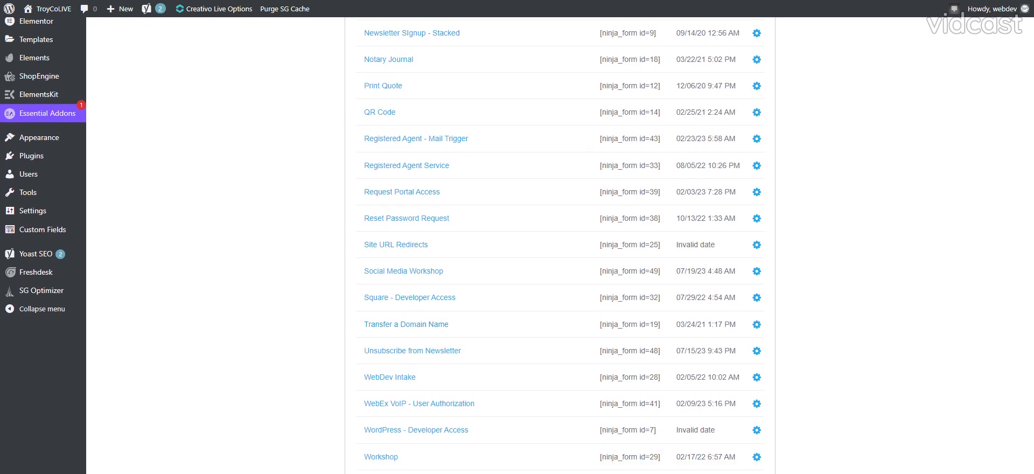
click(630, 271)
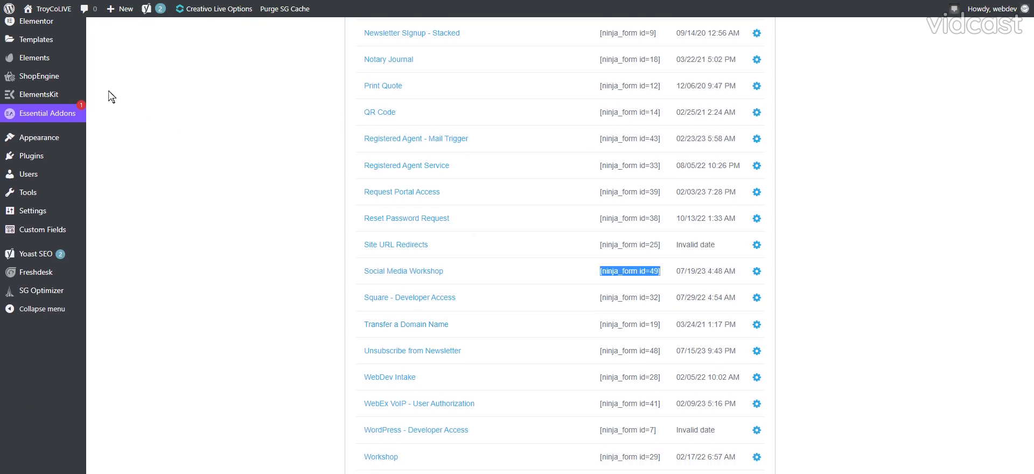
Create a new WordPress page titled "Workshop test".
scroll(62, 197, up, 15)
mouse_move(34, 84)
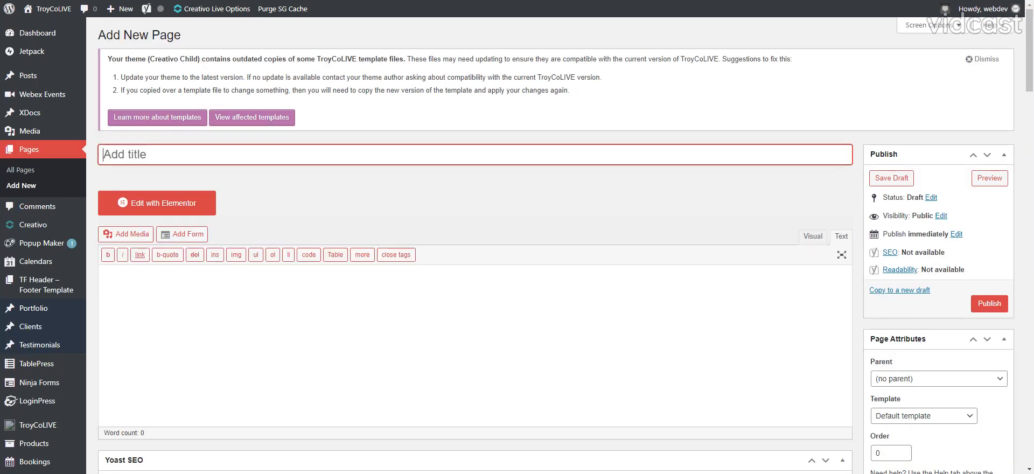
text(Workshop test)
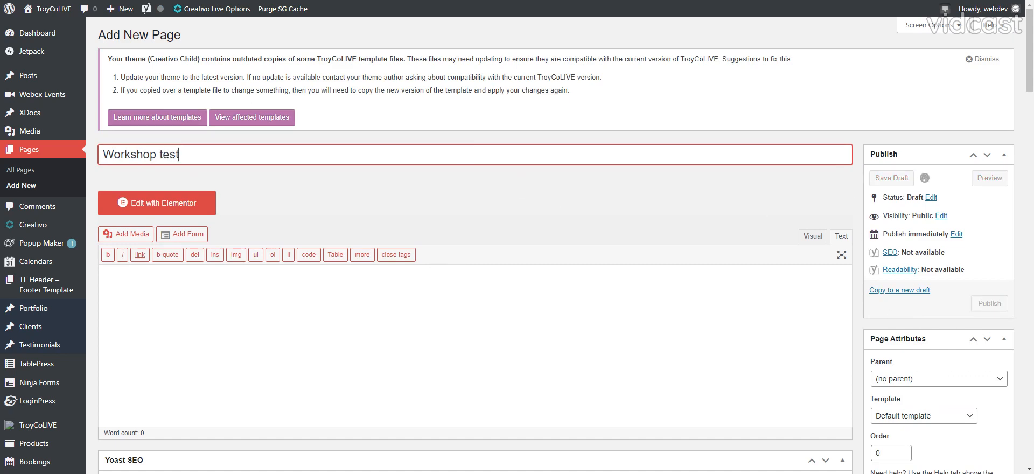
Set the Workshop test page's template to Elementor Full Width and publish the page.
scroll(937, 344, down, 10)
scroll(936, 343, up, 12)
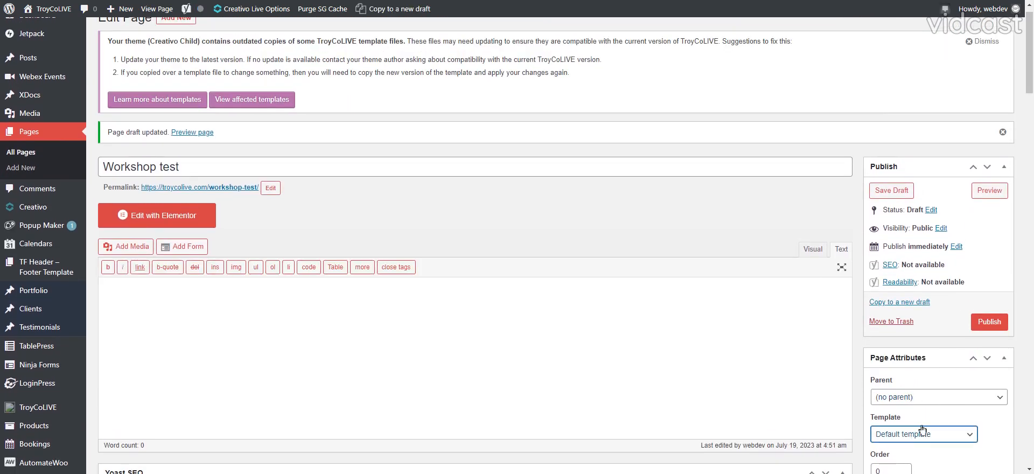
click(923, 429)
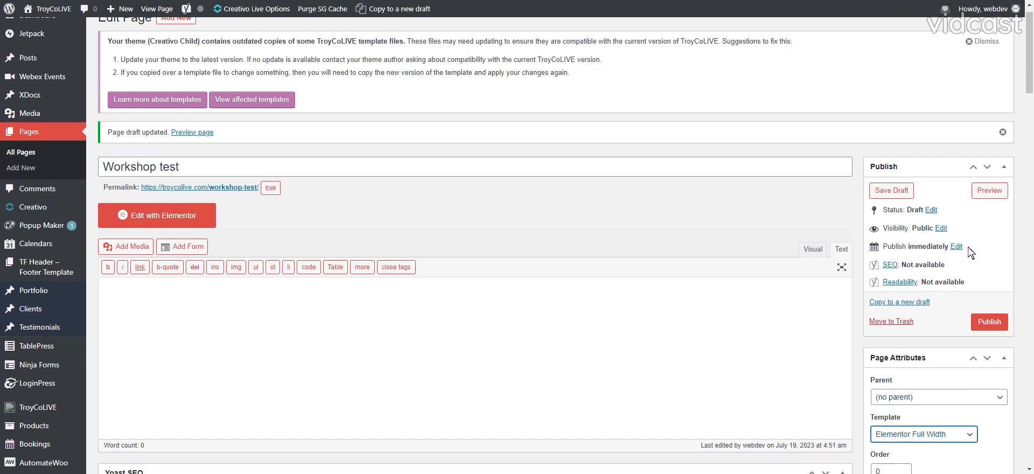
click(990, 322)
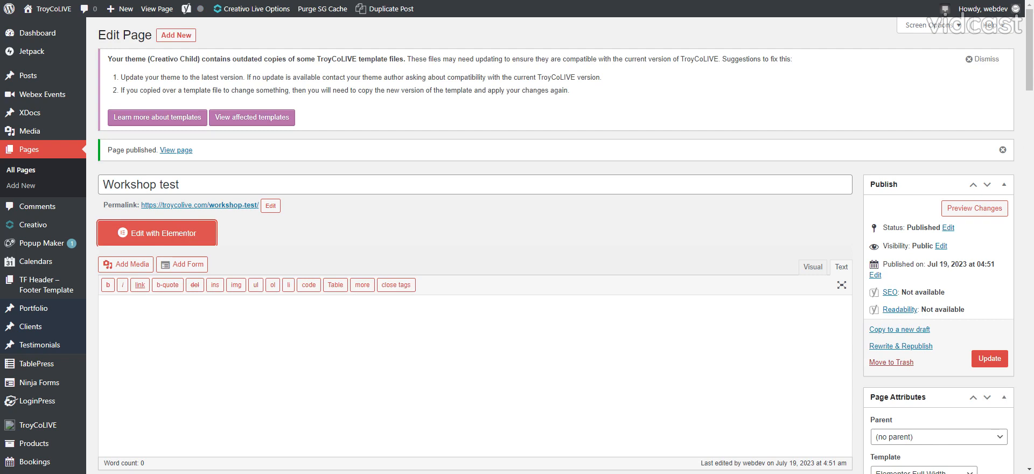
Open the Workshop test page in Elementor and add a Shortcode widget to its empty section.
click(184, 235)
scroll(298, 282, down, 1)
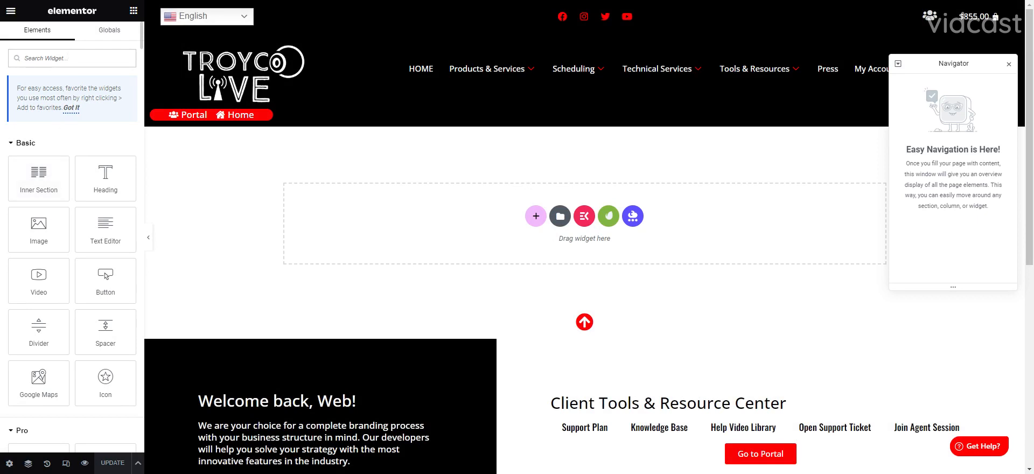
text(short)
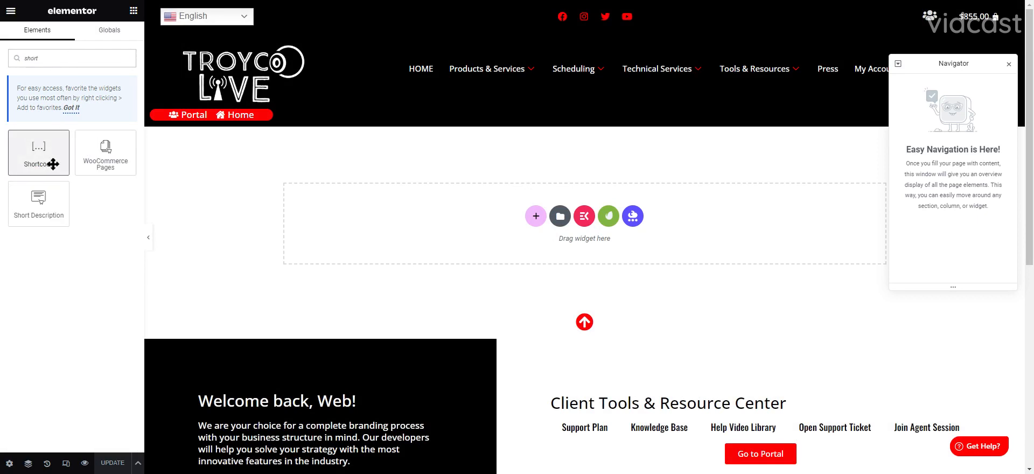
drag(39, 156, 439, 216)
Paste [ninja_form id=49] into the Shortcode widget and update the page.
click(68, 167)
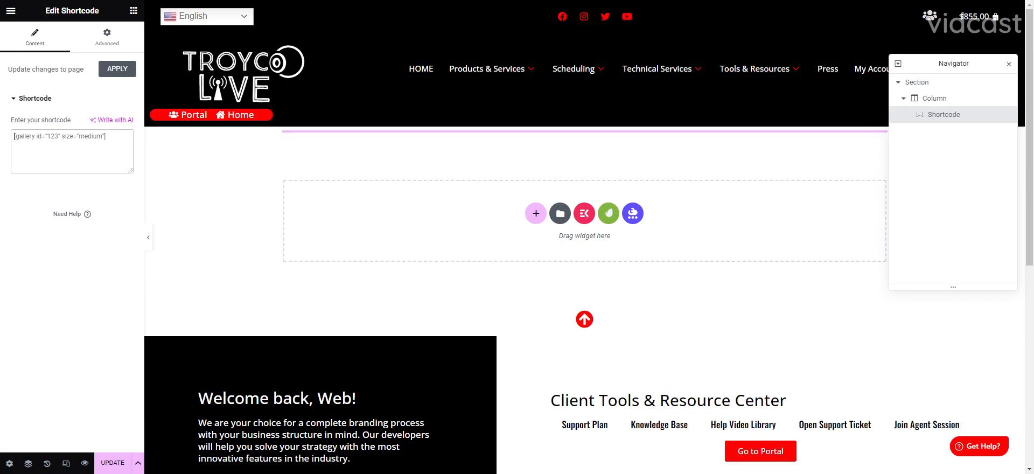
text([ninja_form id=49])
click(112, 462)
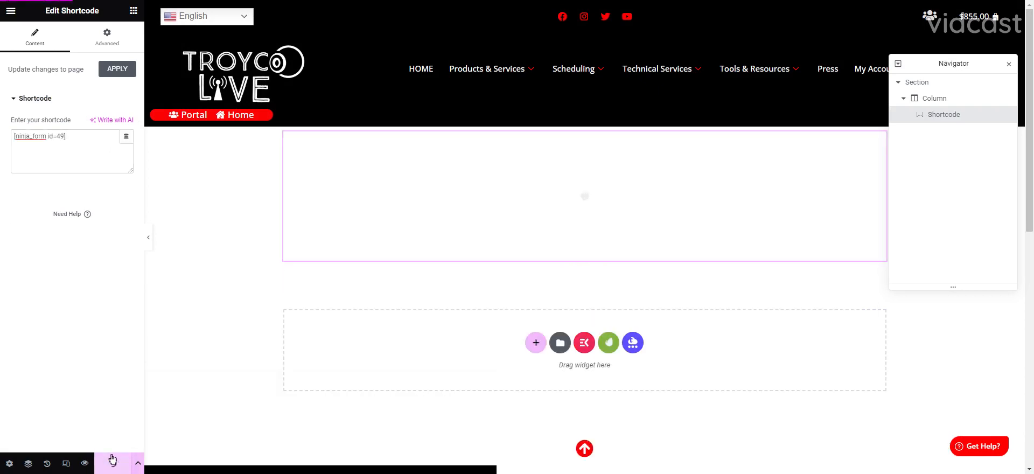